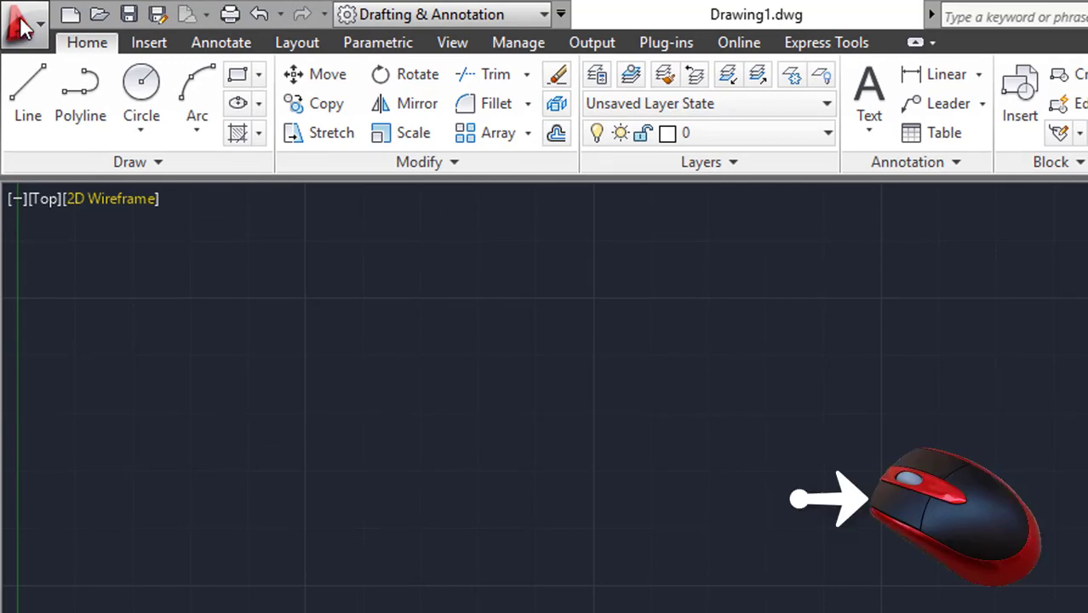
Step: Show the application menu's New and Open submenus and the recent documents list
left_click(21, 18)
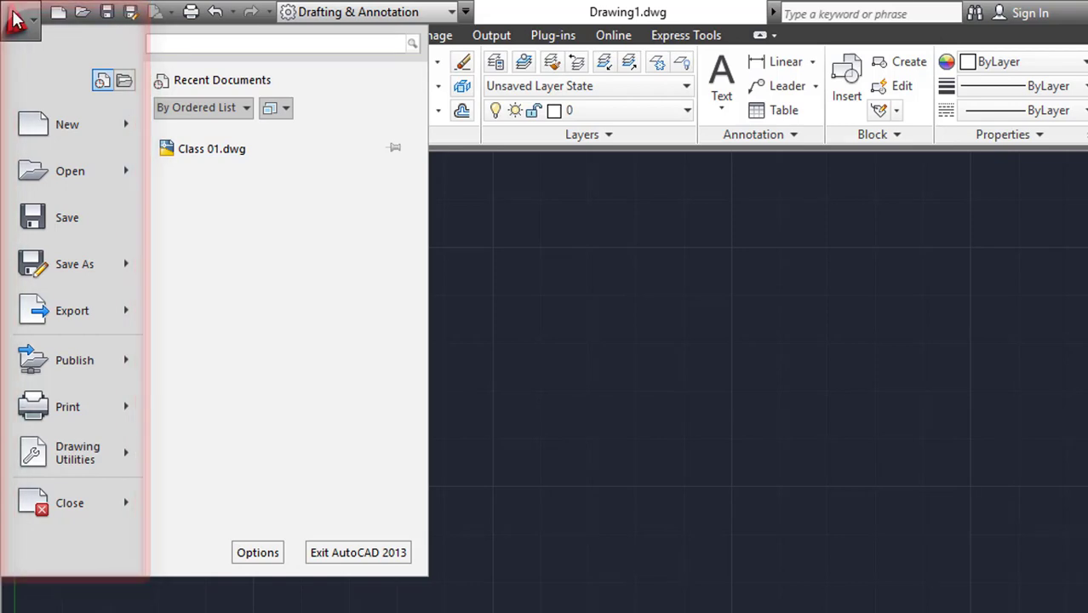
mouse_move(56, 123)
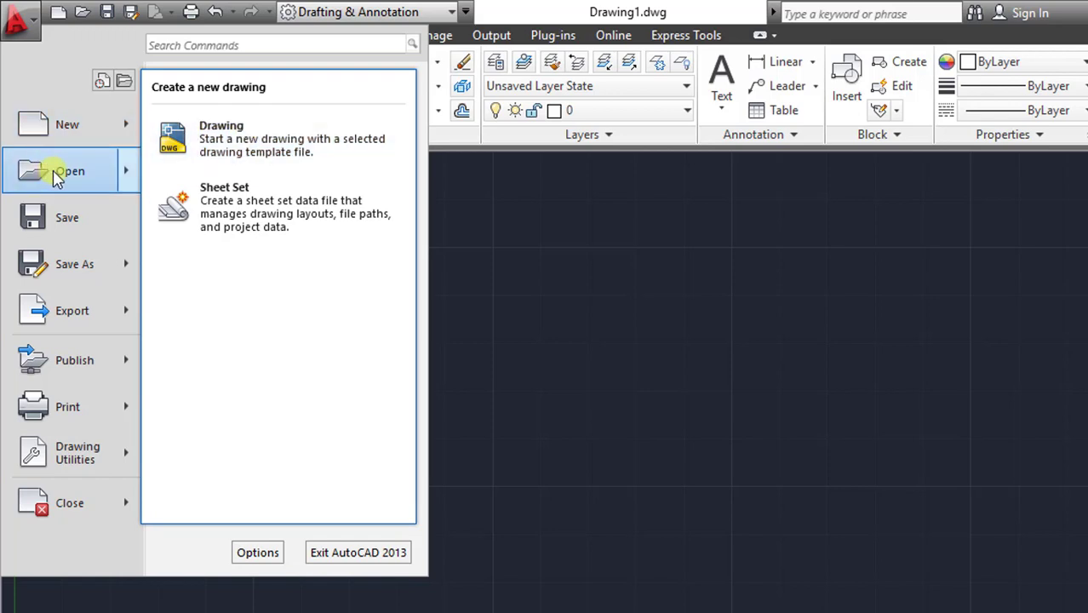
mouse_move(47, 186)
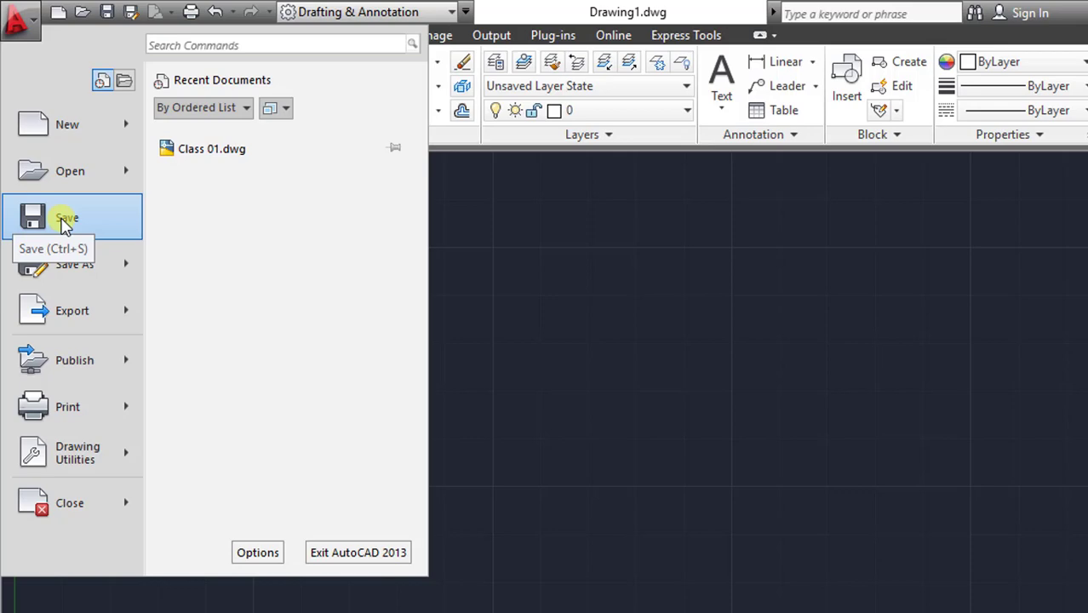
Step: Start saving the drawing from the application menu with the Desktop as location
left_click(553, 262)
left_click(15, 13)
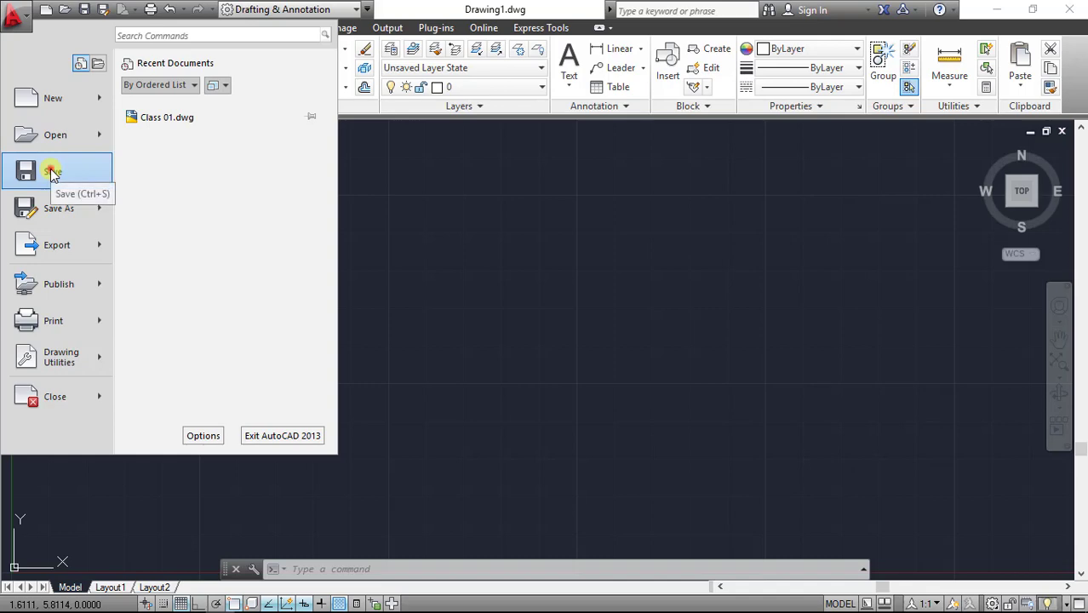
left_click(52, 172)
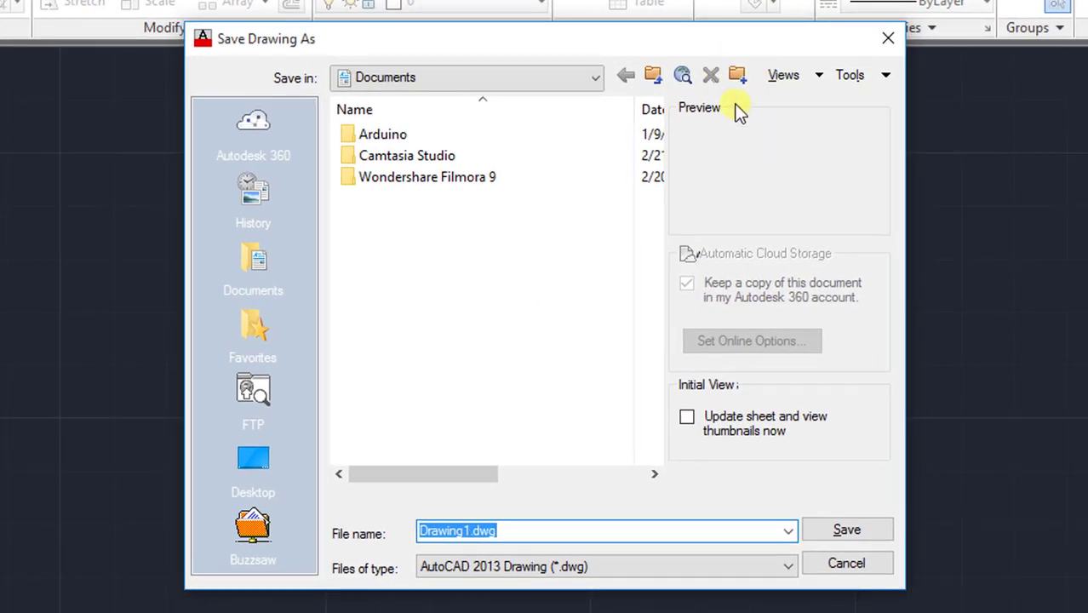
left_click(255, 464)
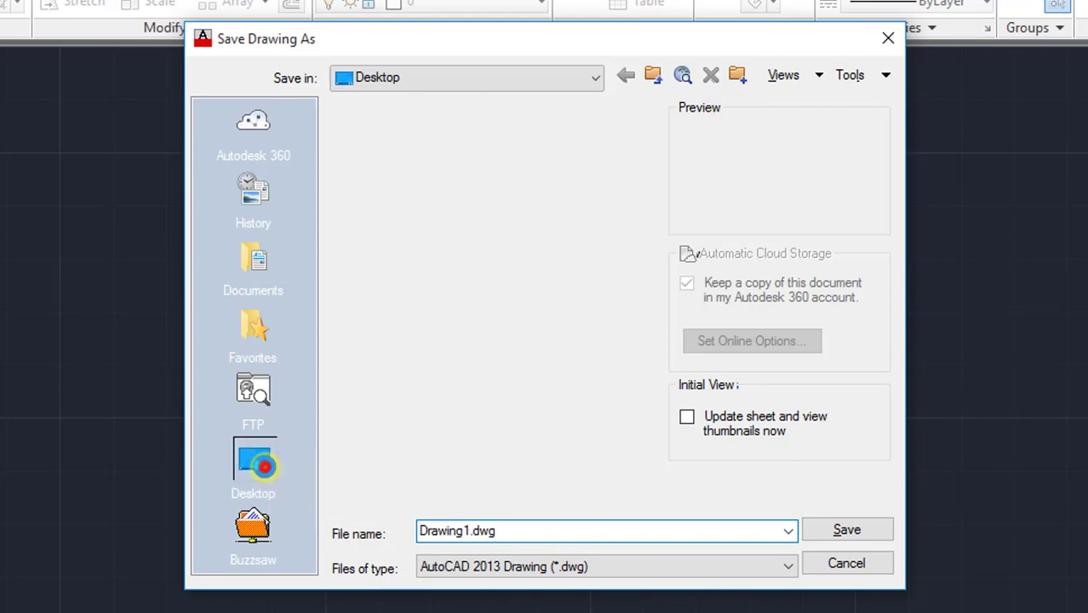
Step: Create a new Desktop folder and rename it 'AutoCAD Class 02'
left_click(741, 75)
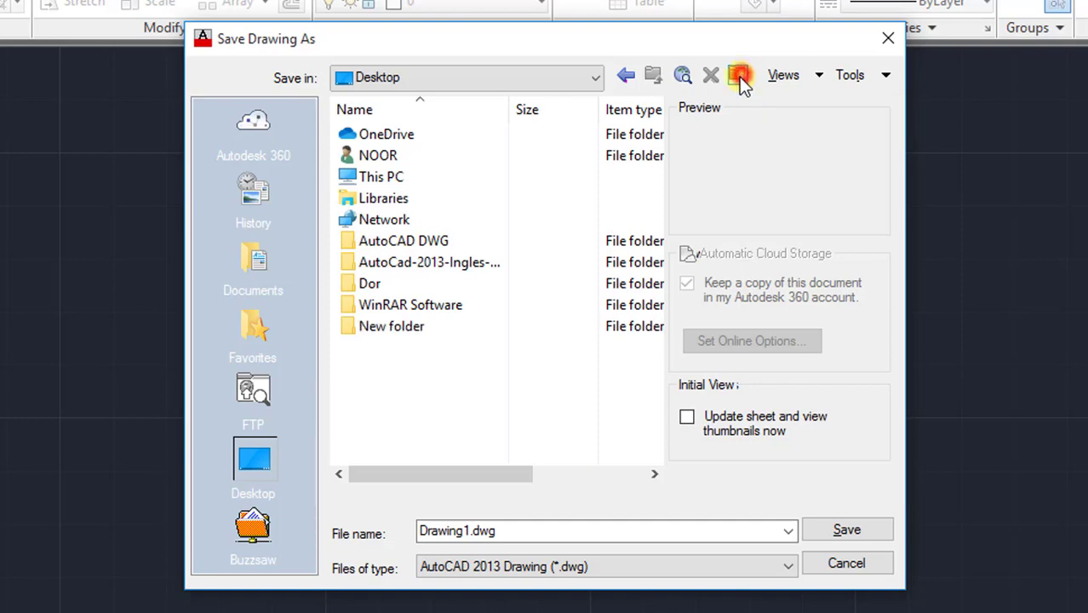
left_click(395, 327)
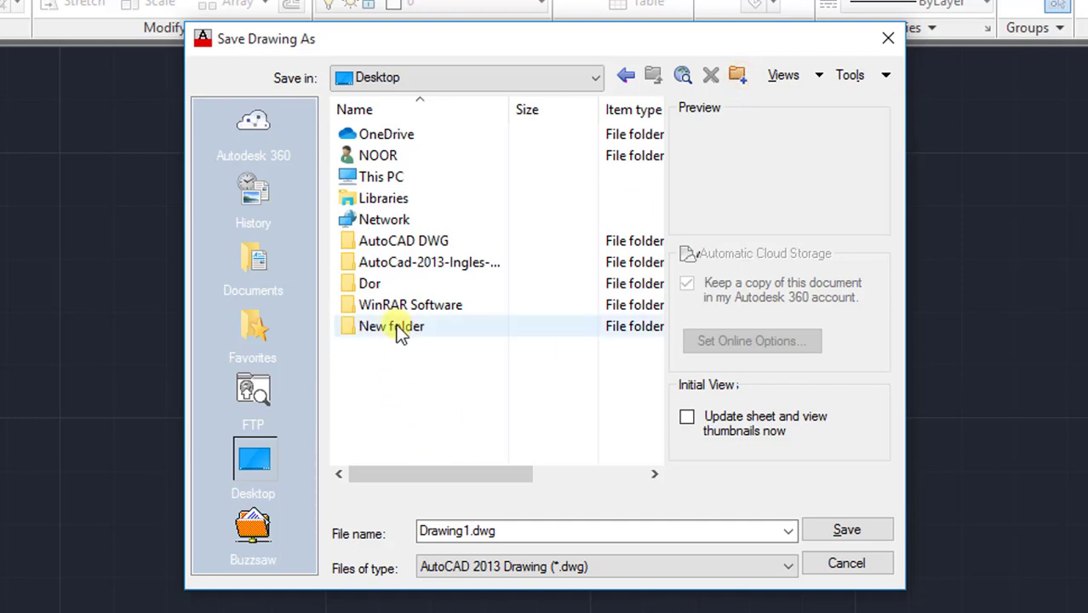
left_click(433, 386)
left_click(736, 76)
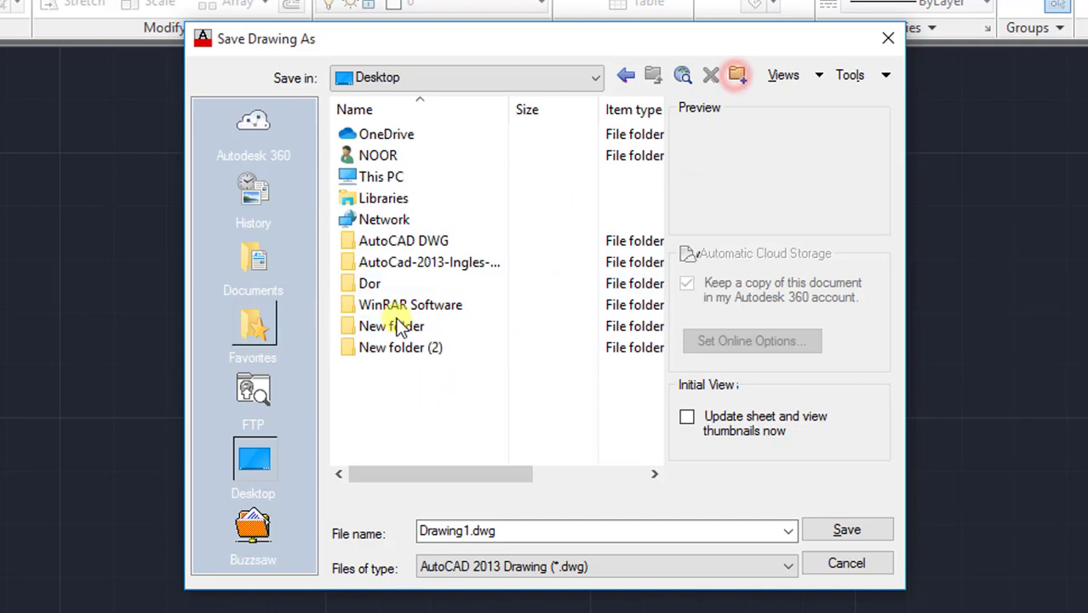
left_click(418, 346)
left_click(429, 330)
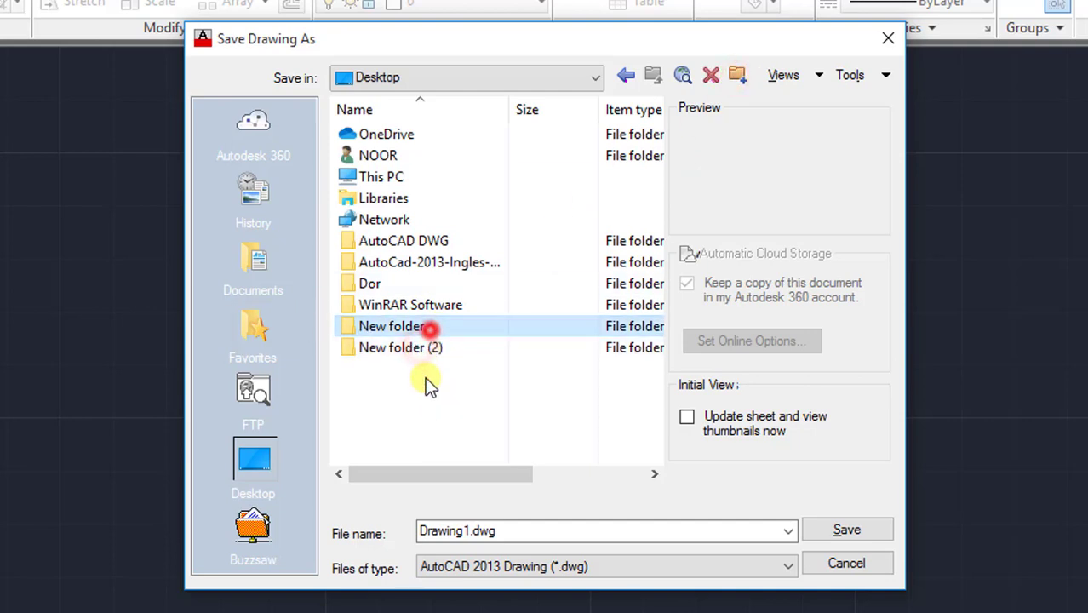
left_click(425, 385)
left_click(417, 349)
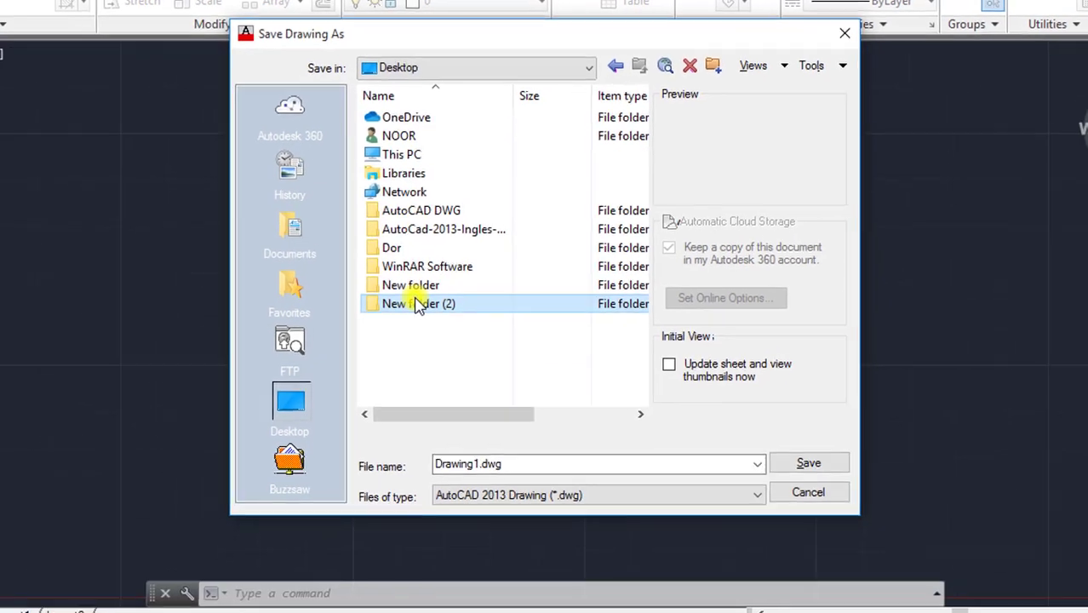
right_click(397, 348)
left_click(464, 571)
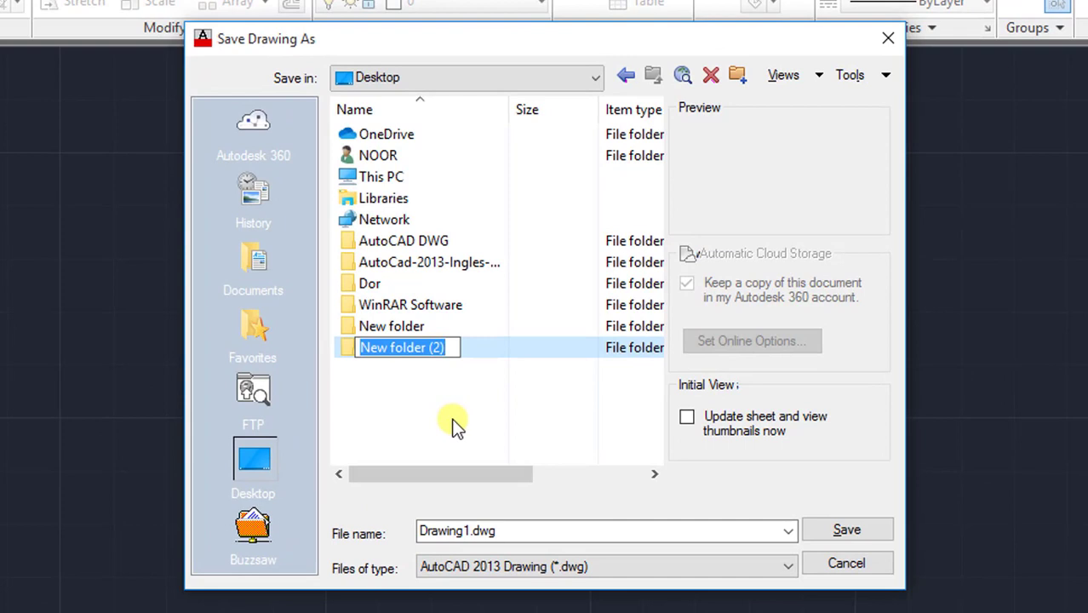
type("Au")
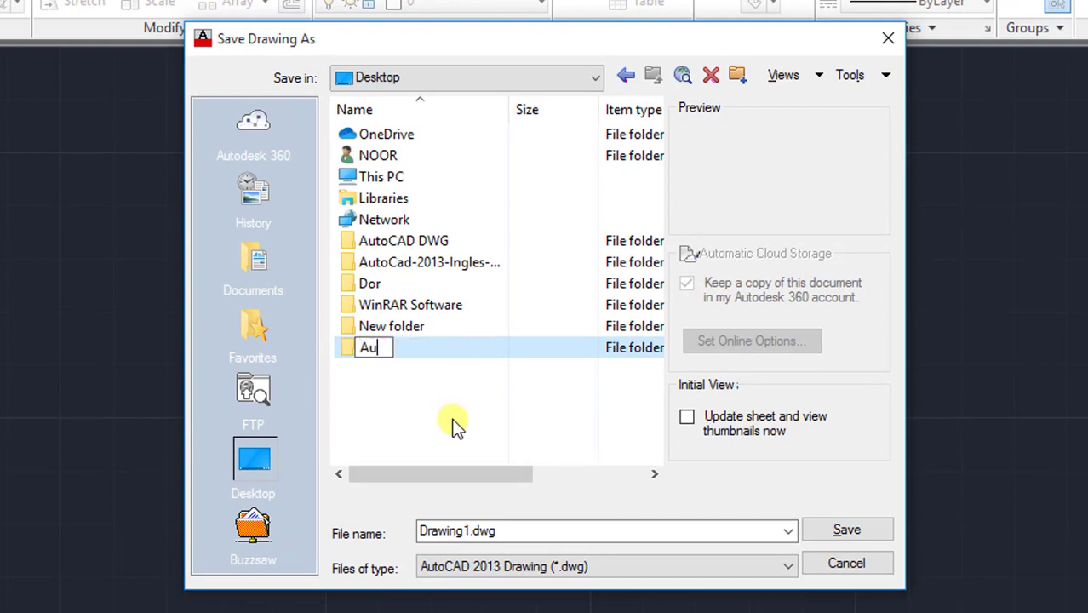
type("toCAD ")
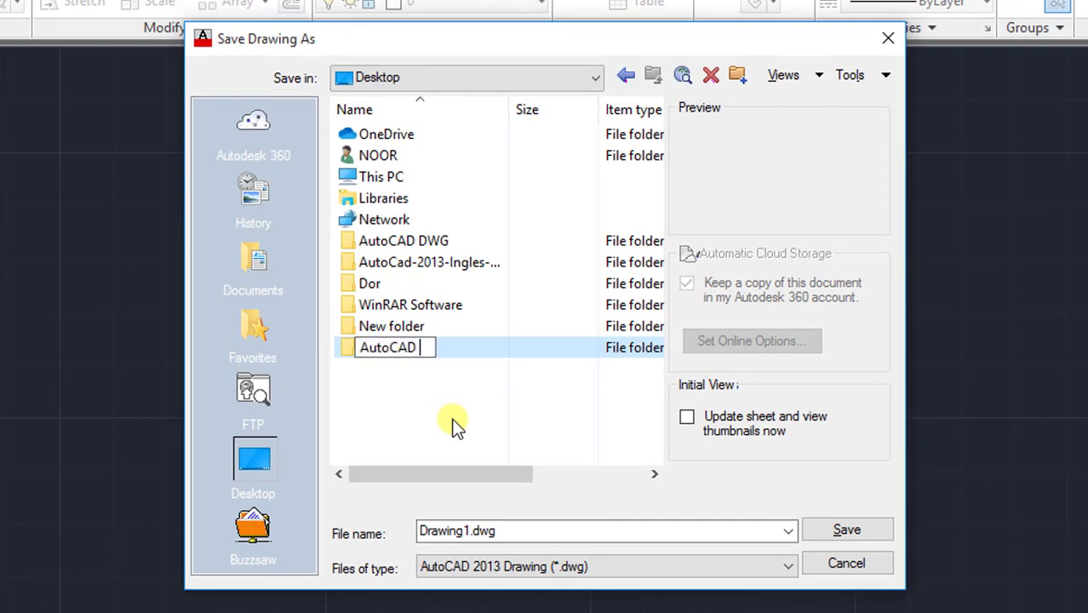
type("Class 02")
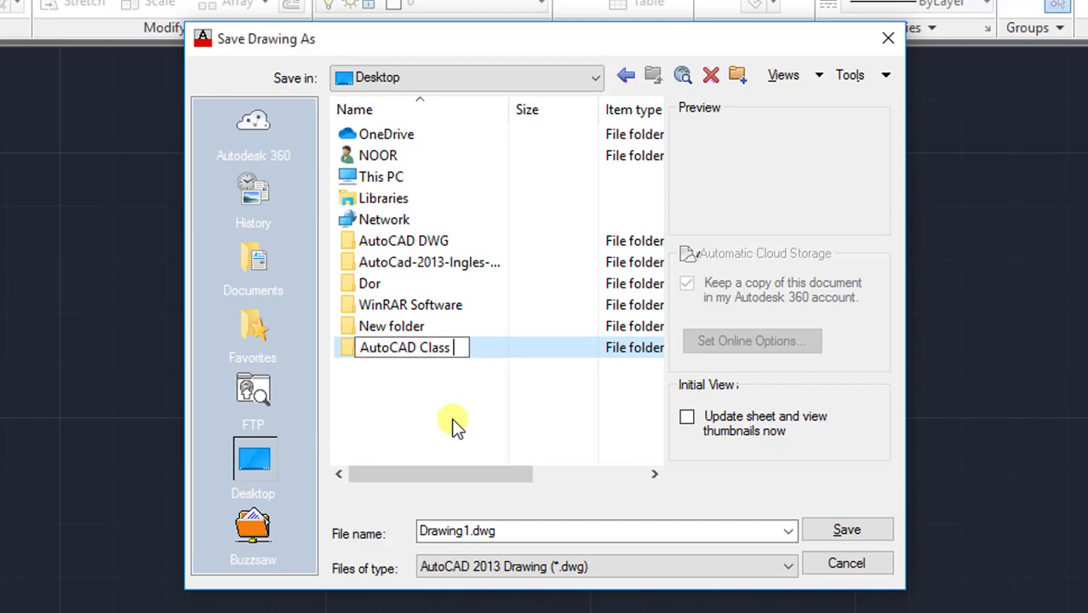
Step: Save Drawing1.dwg inside AutoCAD Class 02 as AutoCAD 2013 Drawing (*.dwg)
left_click(535, 351)
double_click(532, 349)
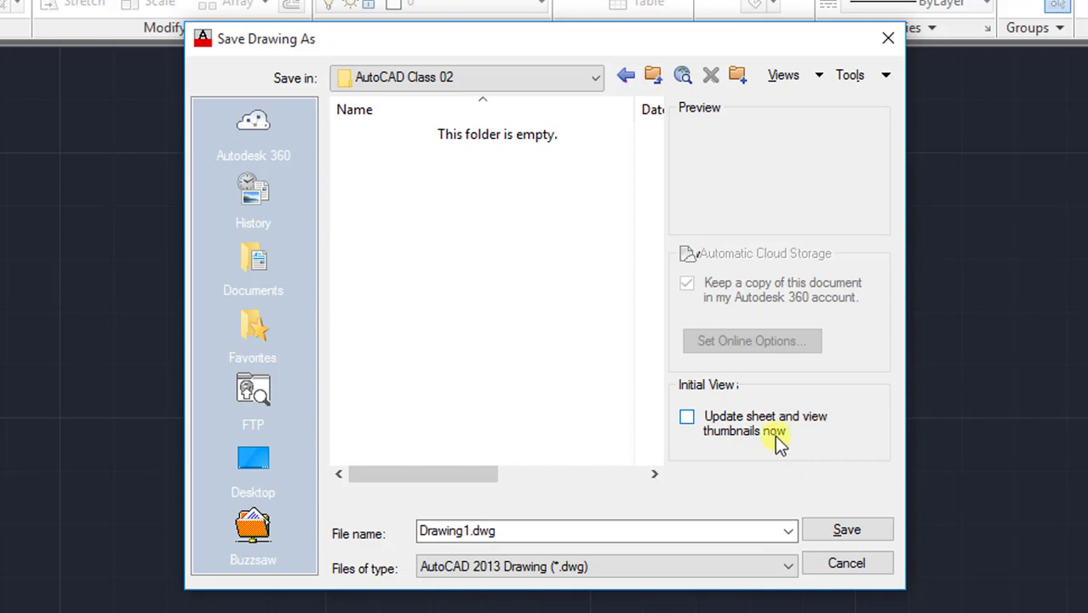
left_click(691, 421)
left_click(686, 418)
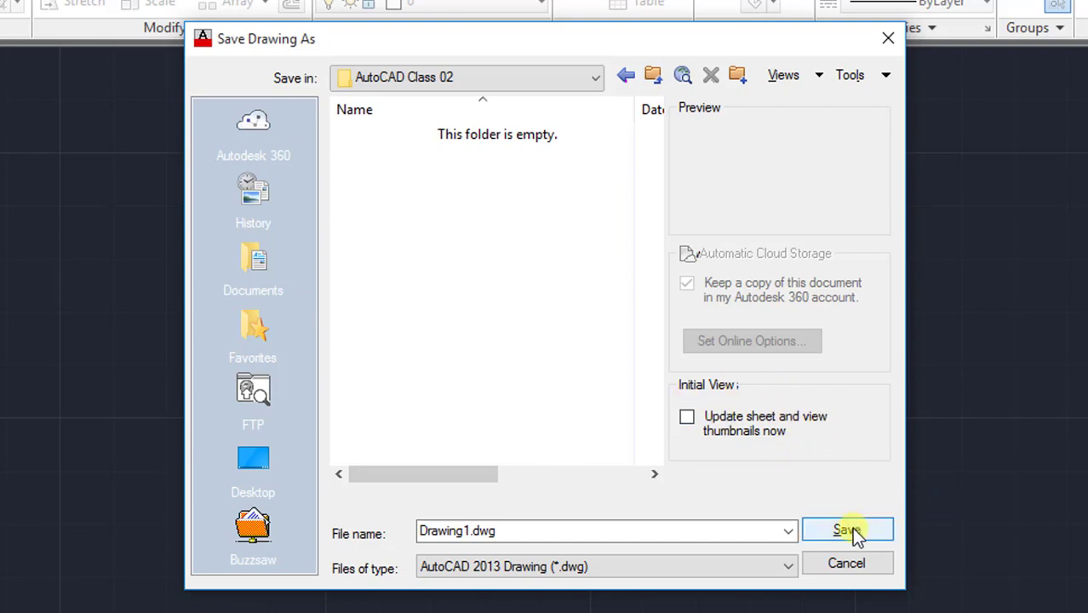
left_click(768, 568)
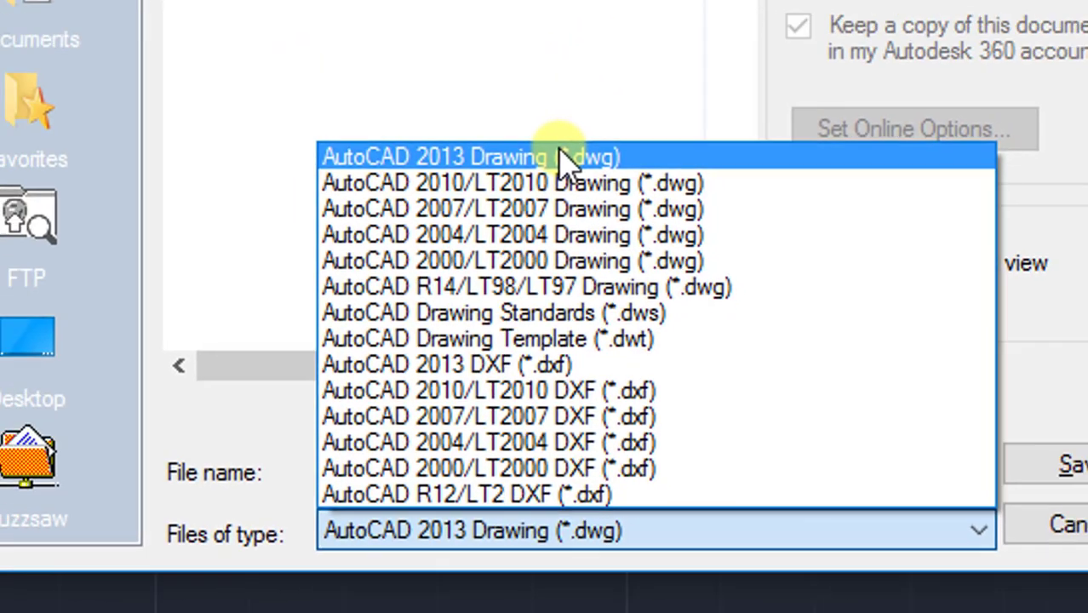
left_click(562, 157)
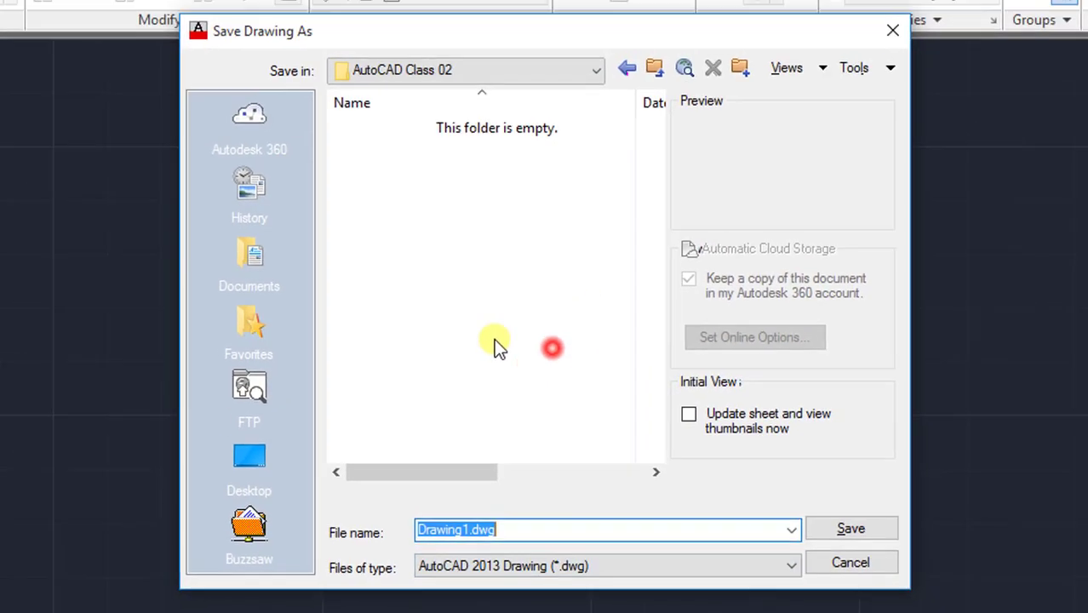
left_click(1077, 466)
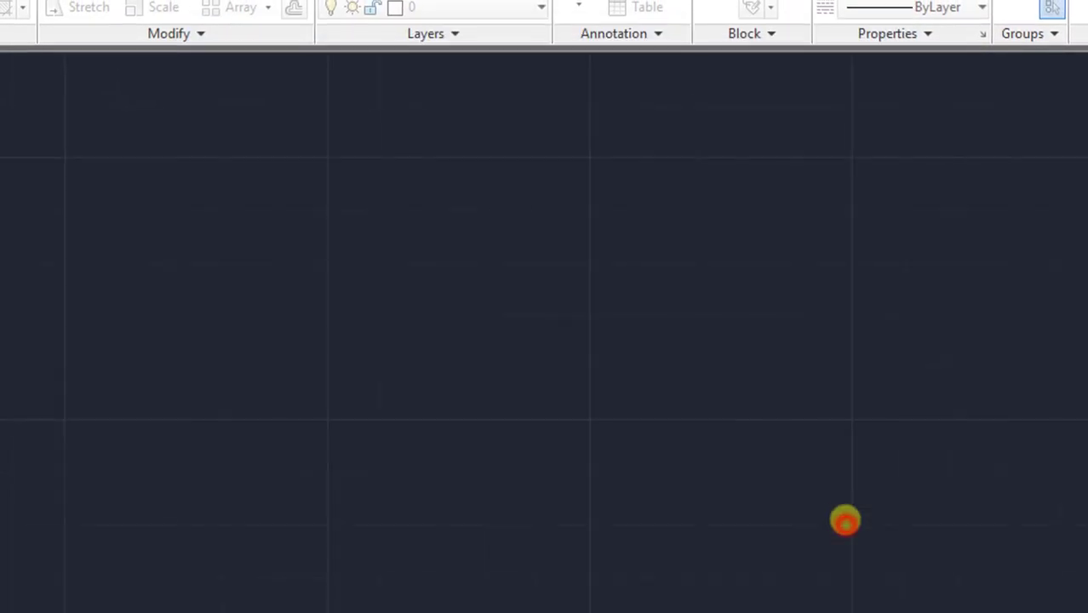
Step: Quick-save the drawing with Ctrl+S, then preview the Save As options and dismiss the menu
left_click(677, 425)
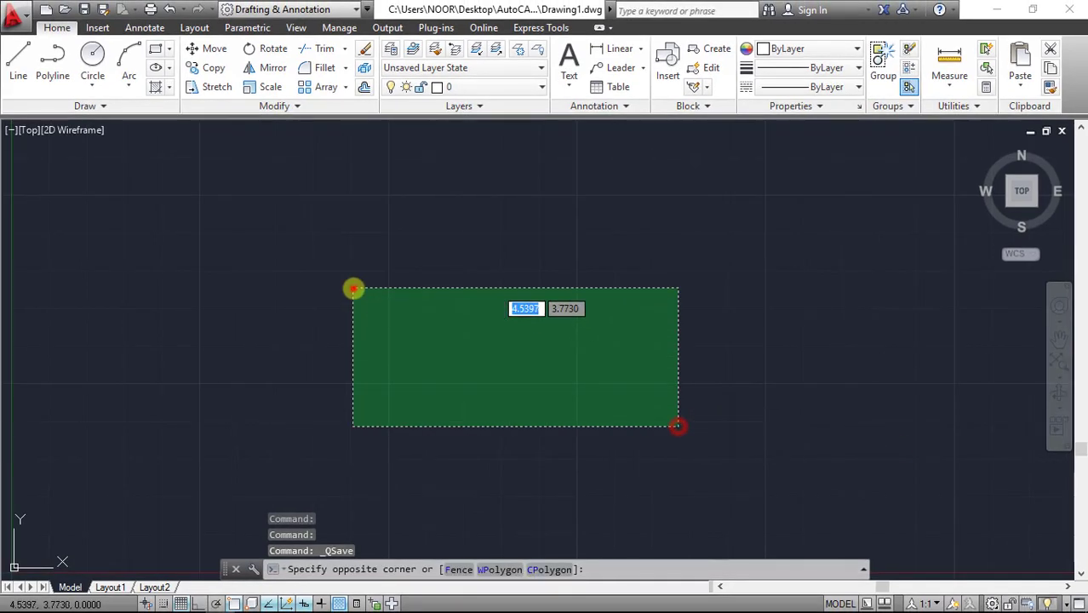
left_click(353, 288)
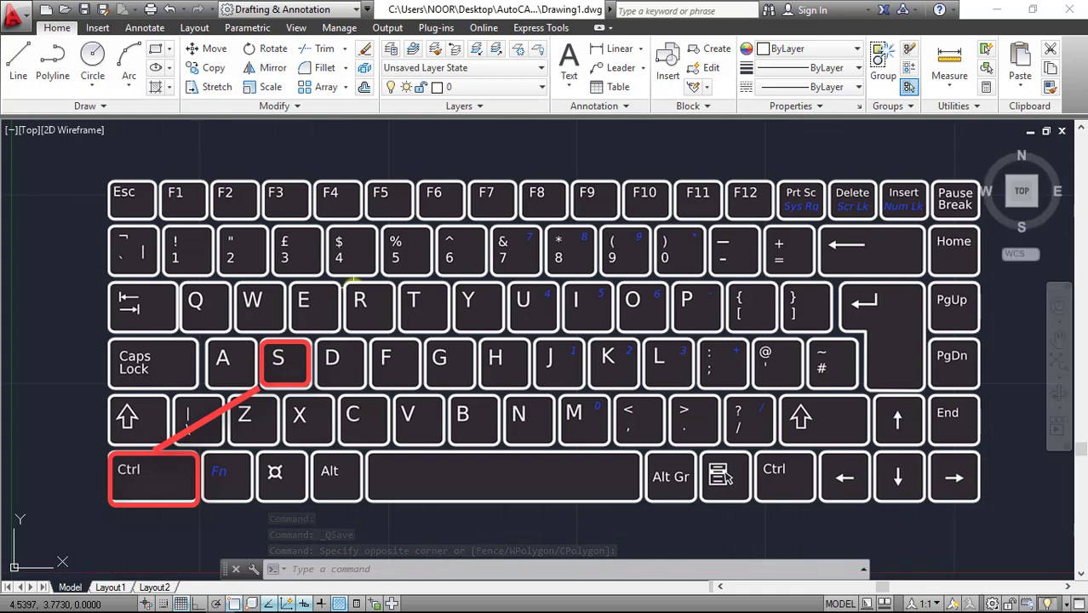
key("ctrl+s")
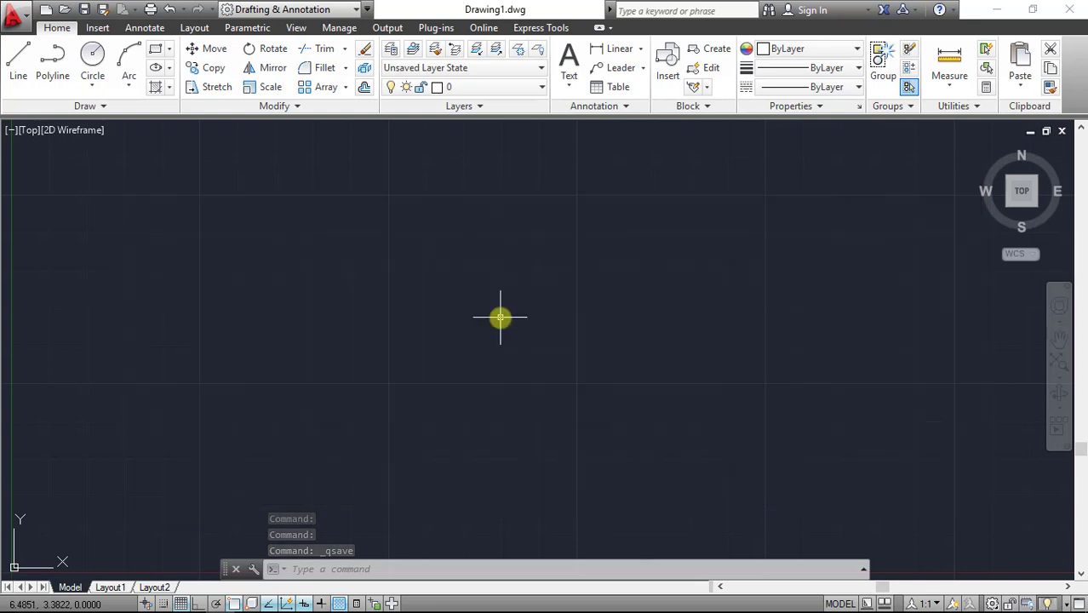
left_click(14, 12)
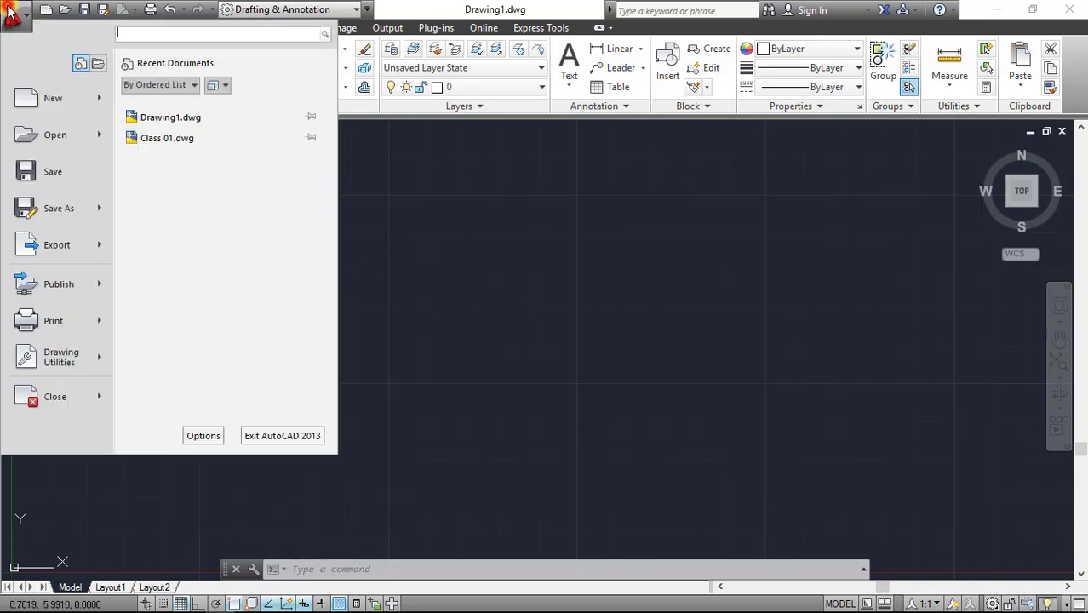
mouse_move(79, 215)
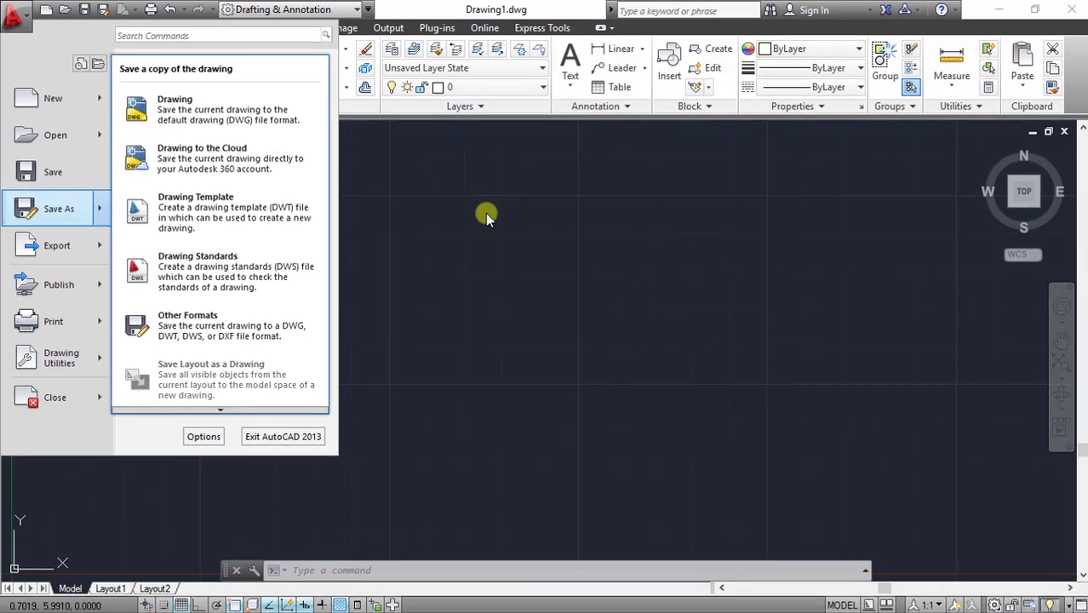
left_click(605, 266)
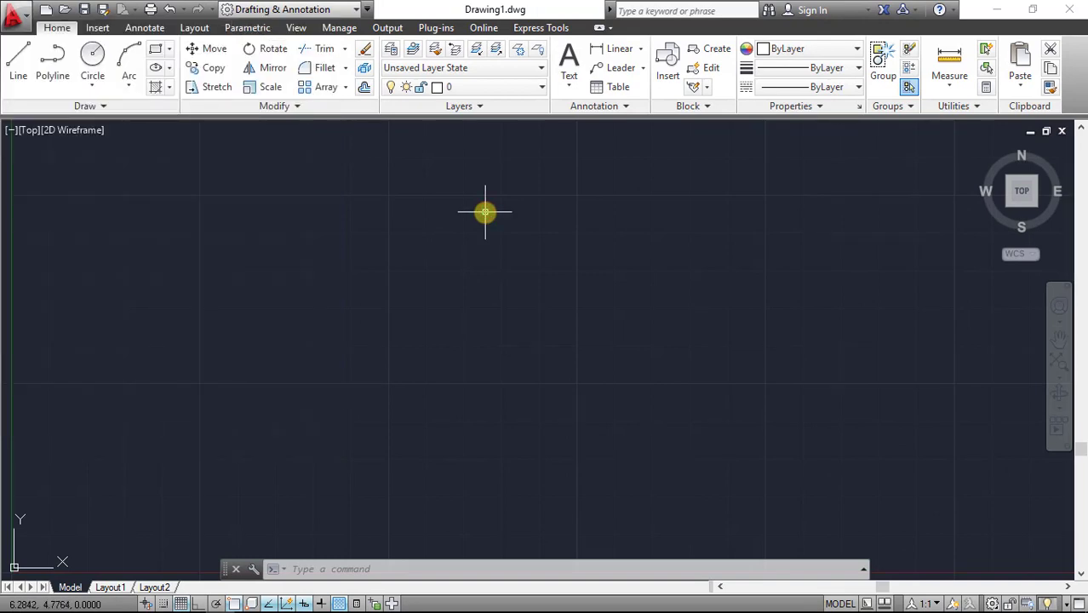
Step: Save the drawing as Drawing2 in AutoCAD Class 02, closing the reopened save dialog
key("ctrl+s")
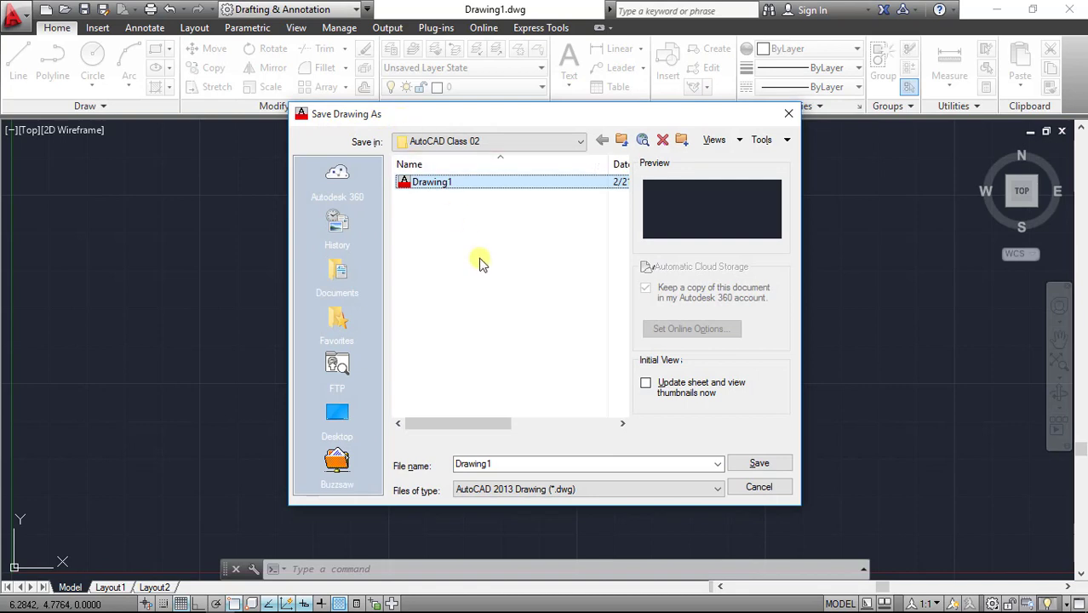
left_click(460, 235)
double_click(494, 459)
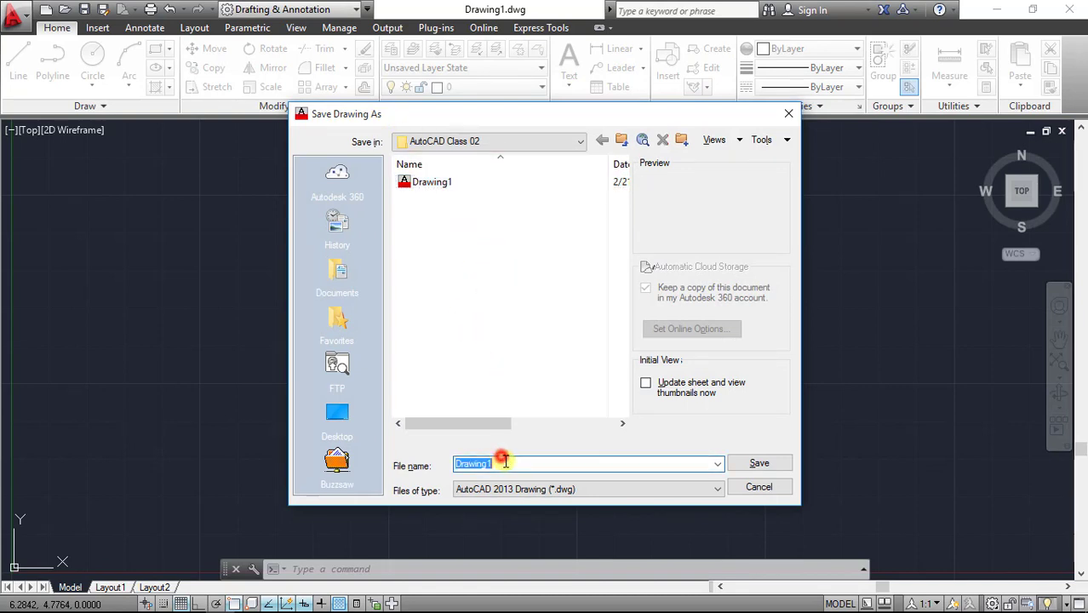
left_click(505, 460)
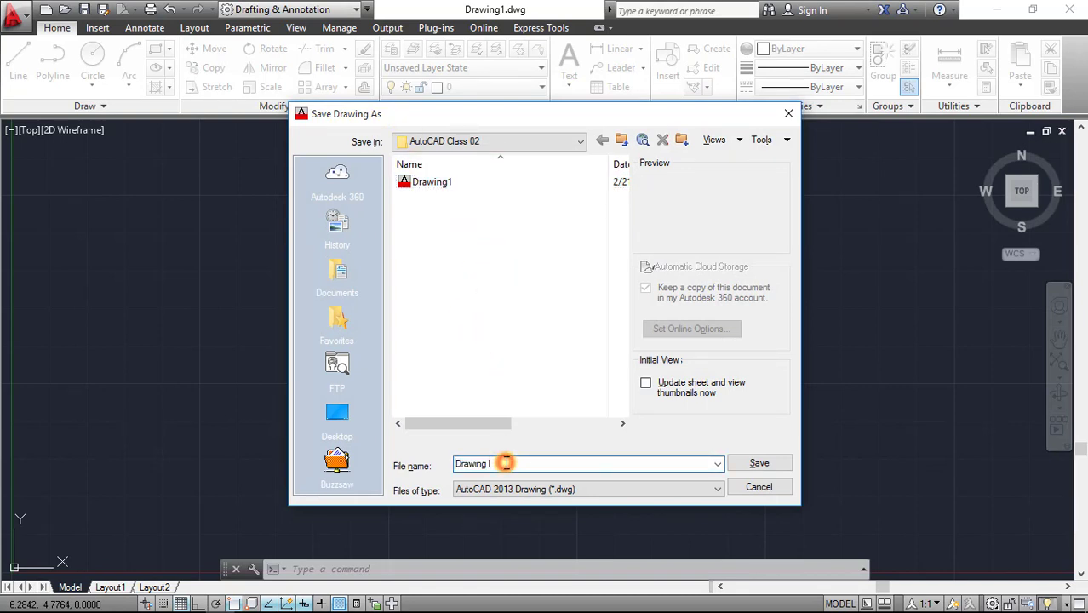
key("BackSpace")
type("2")
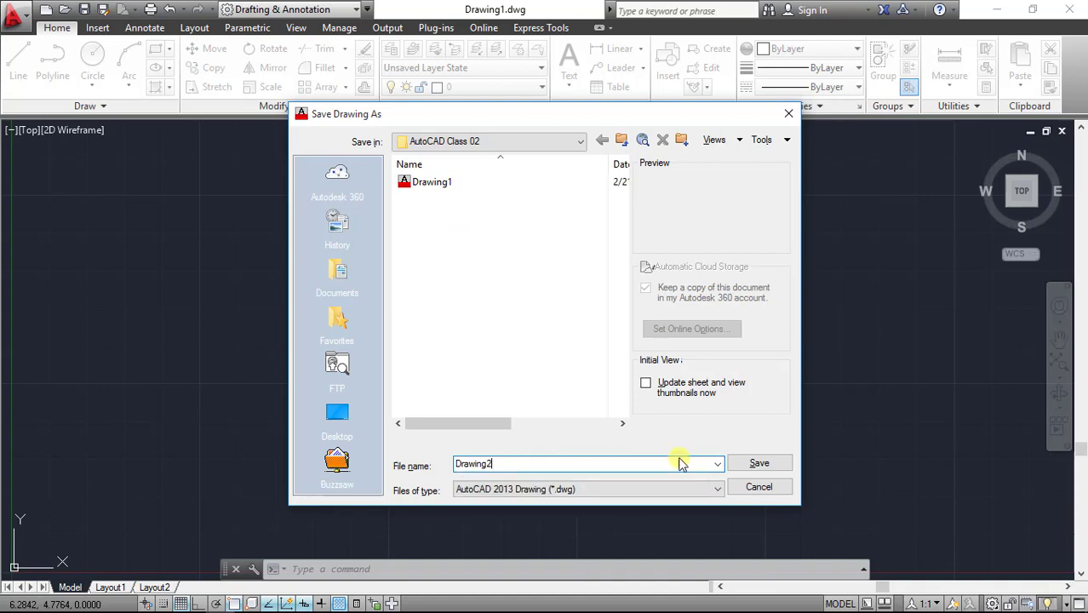
left_click(743, 464)
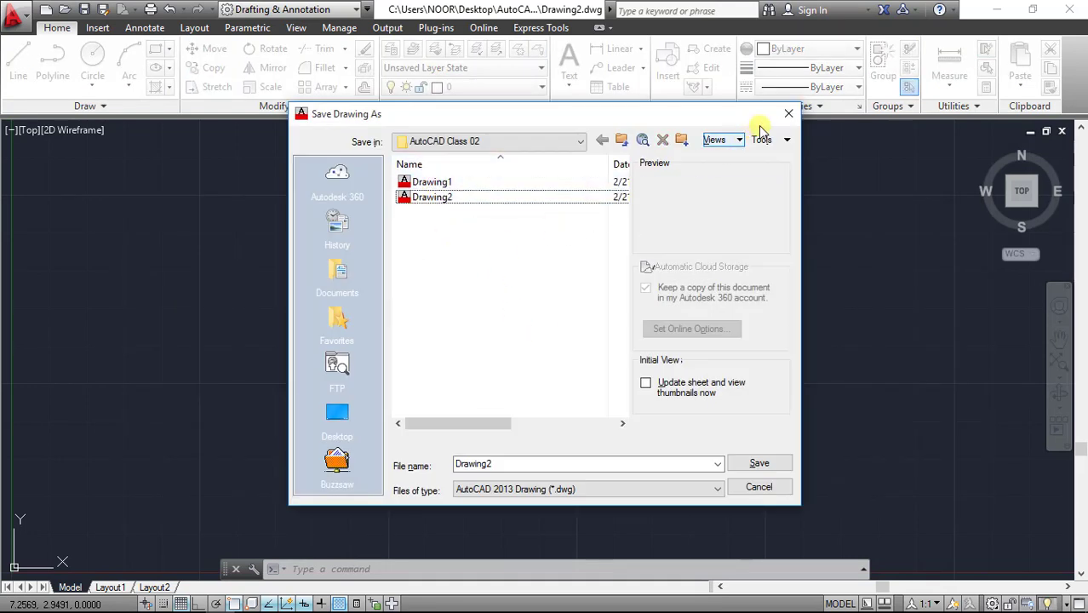
left_click(786, 117)
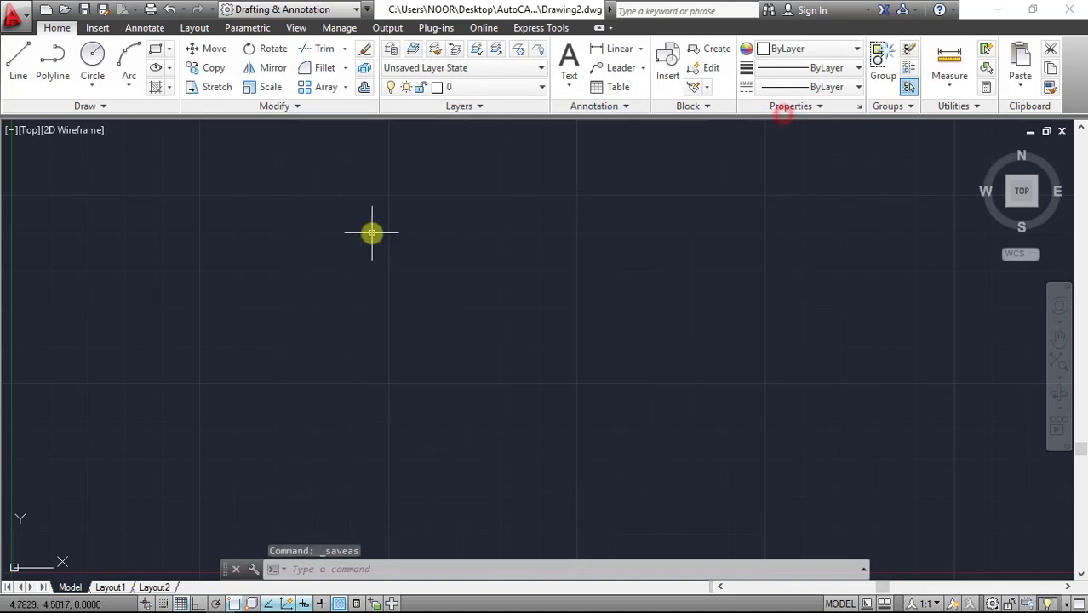
left_click(270, 196)
left_click(603, 391)
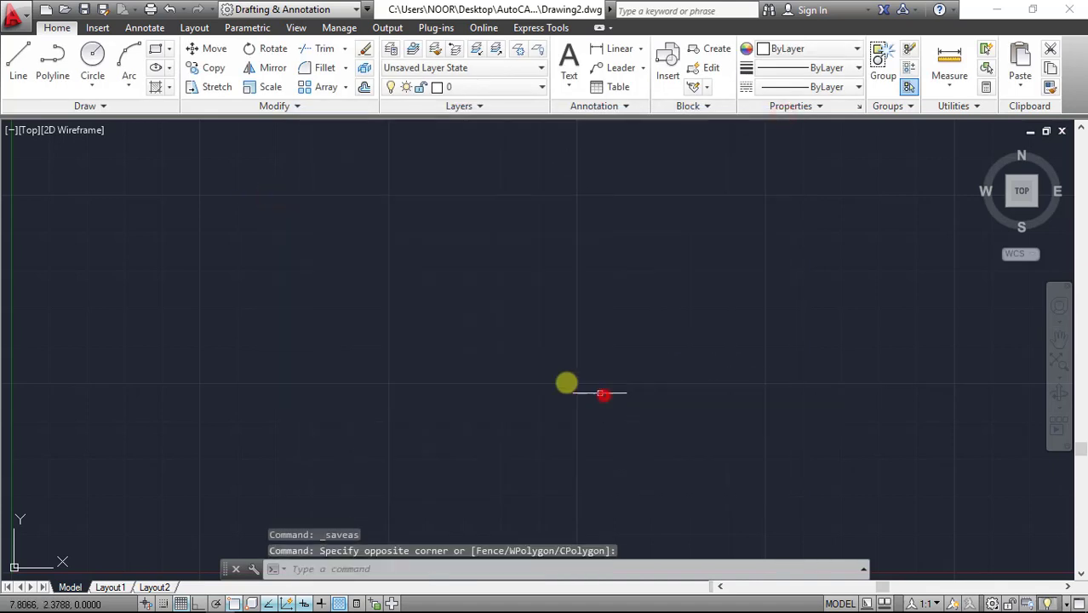
left_click(12, 14)
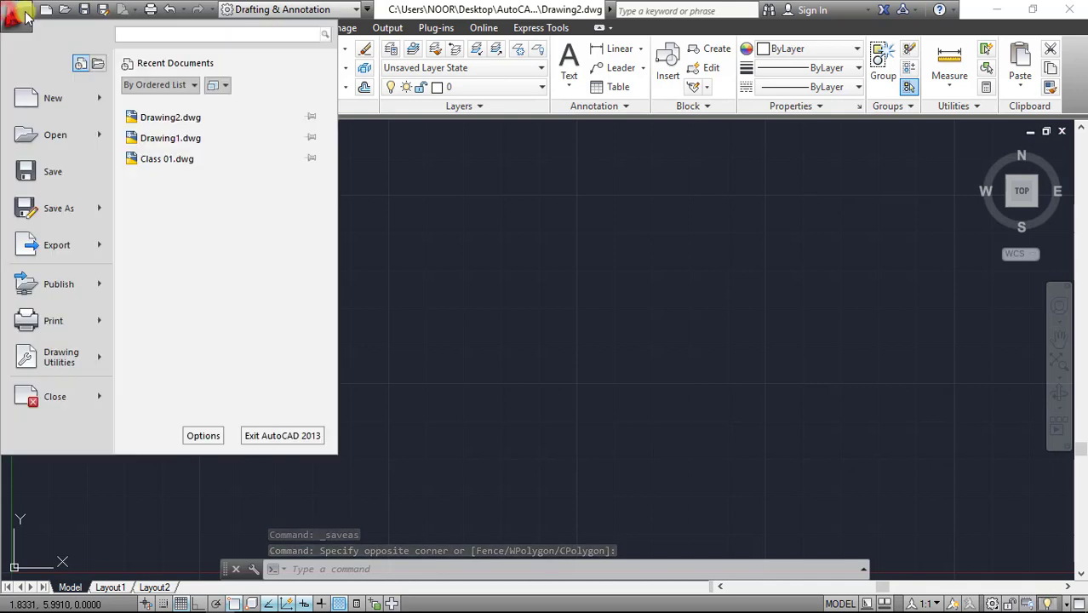
left_click(543, 249)
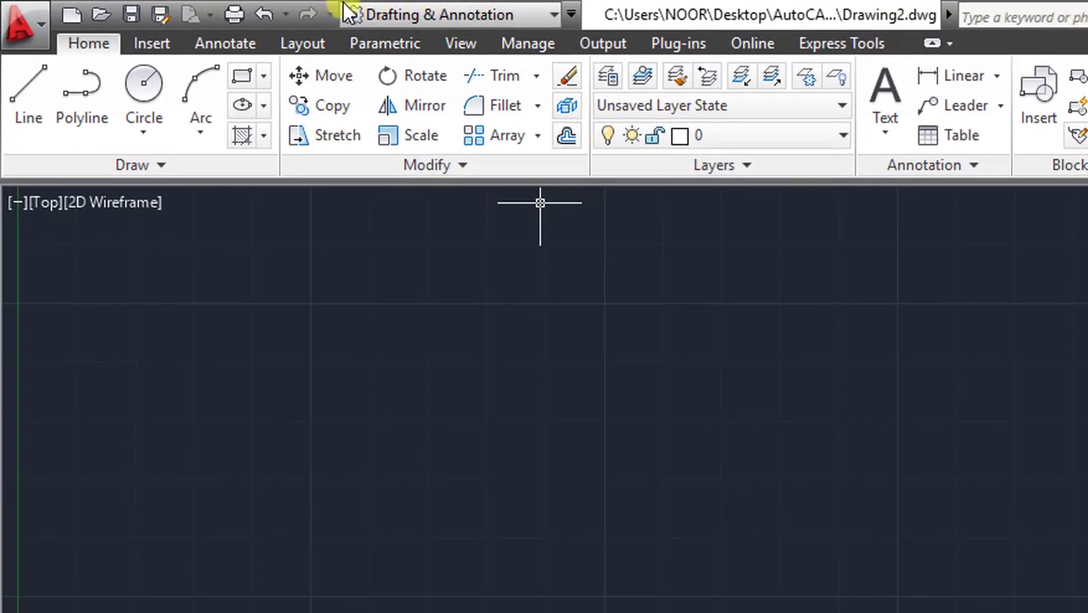
left_click(268, 17)
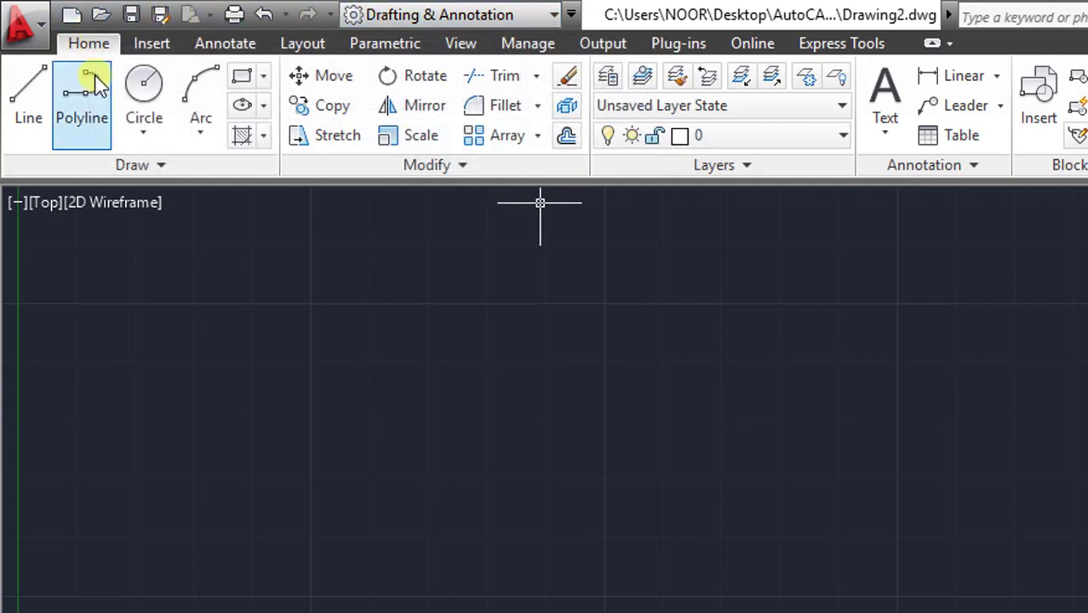
left_click(13, 32)
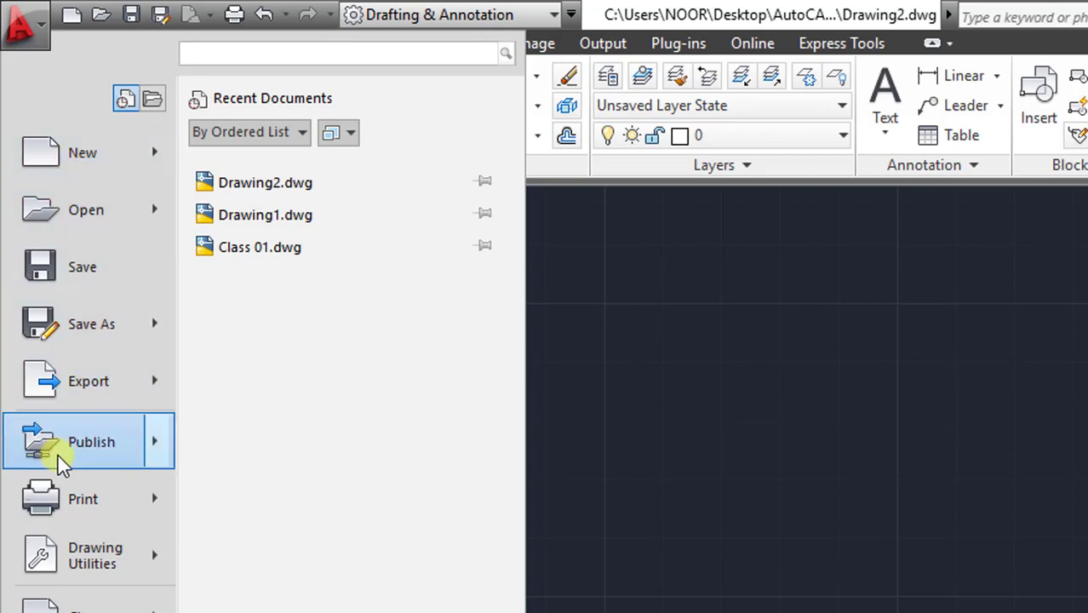
left_click(888, 417)
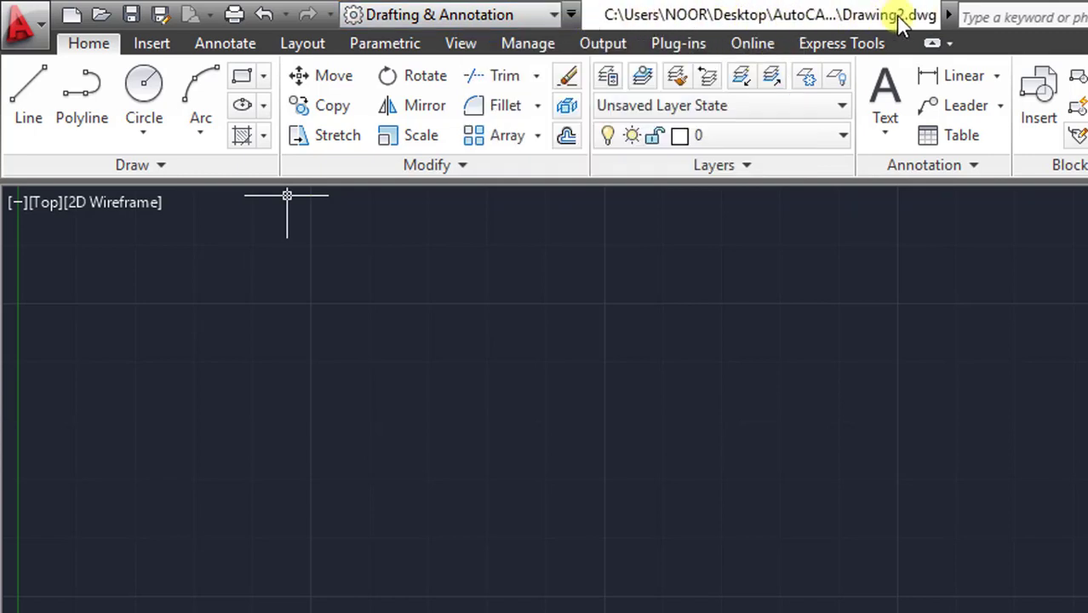
left_click(1052, 17)
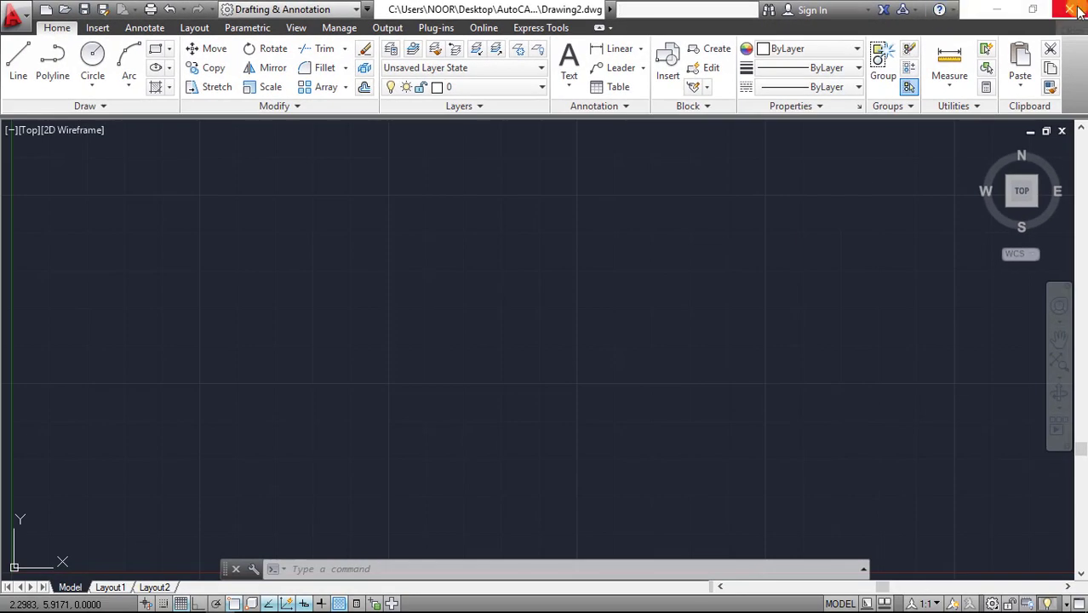
left_click(1032, 9)
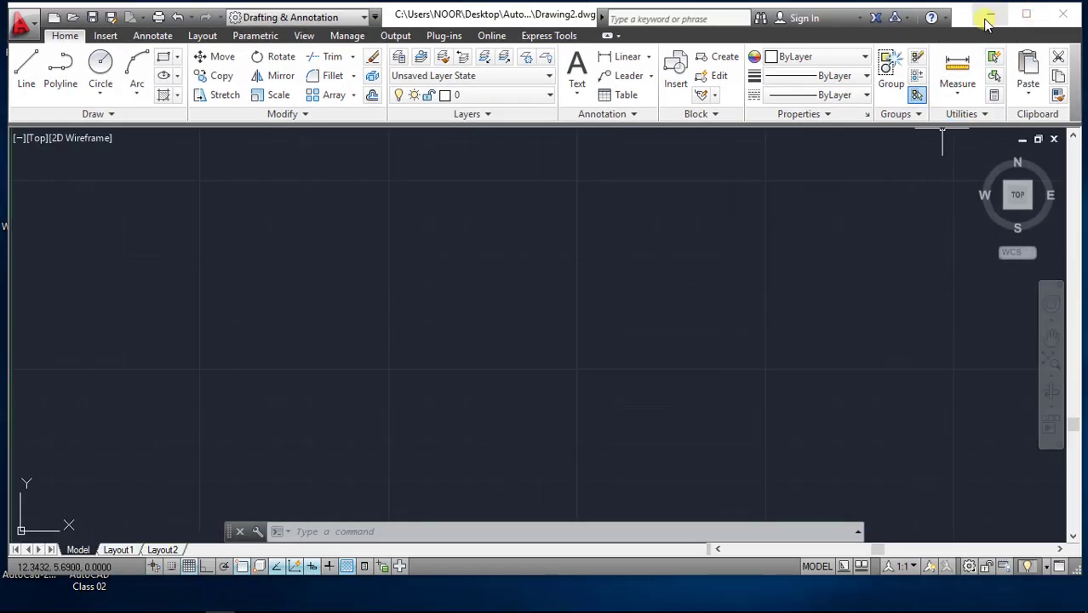
left_click(1024, 13)
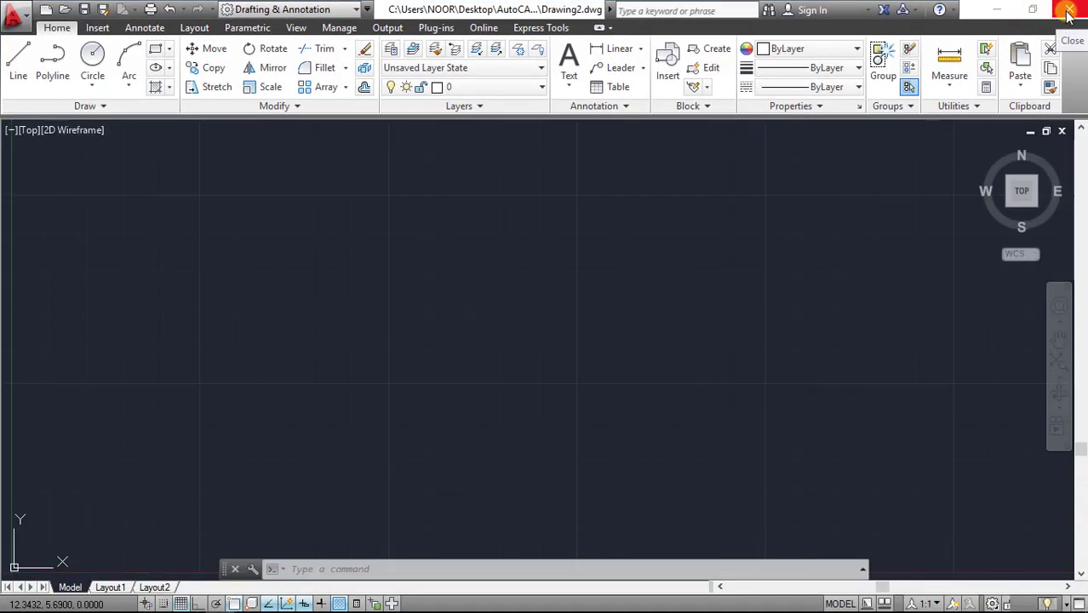
left_click(12, 12)
mouse_move(53, 399)
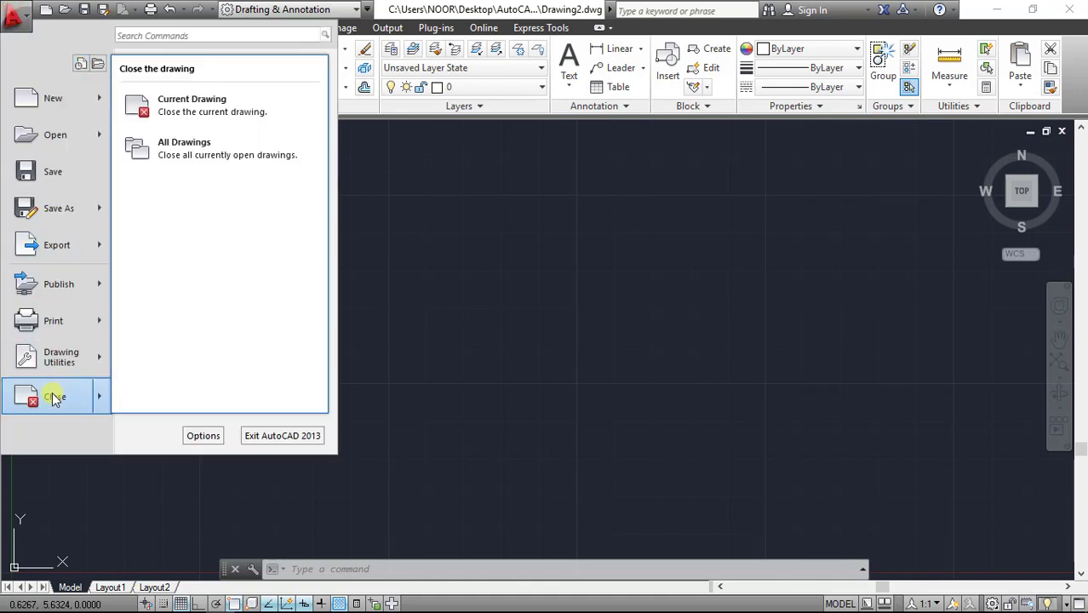
left_click(666, 297)
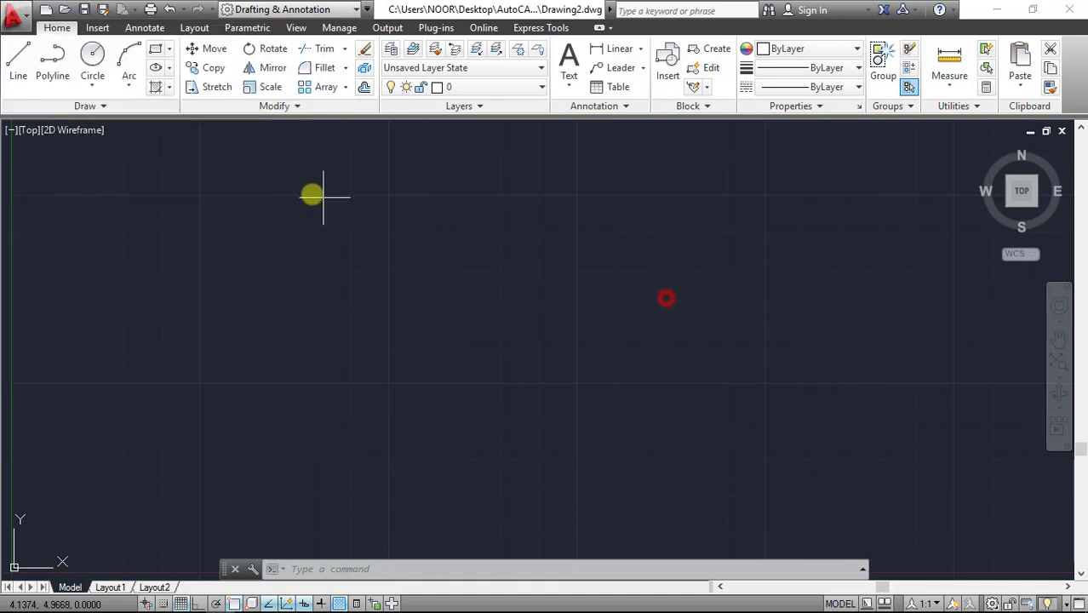
left_click(304, 192)
left_click(565, 383)
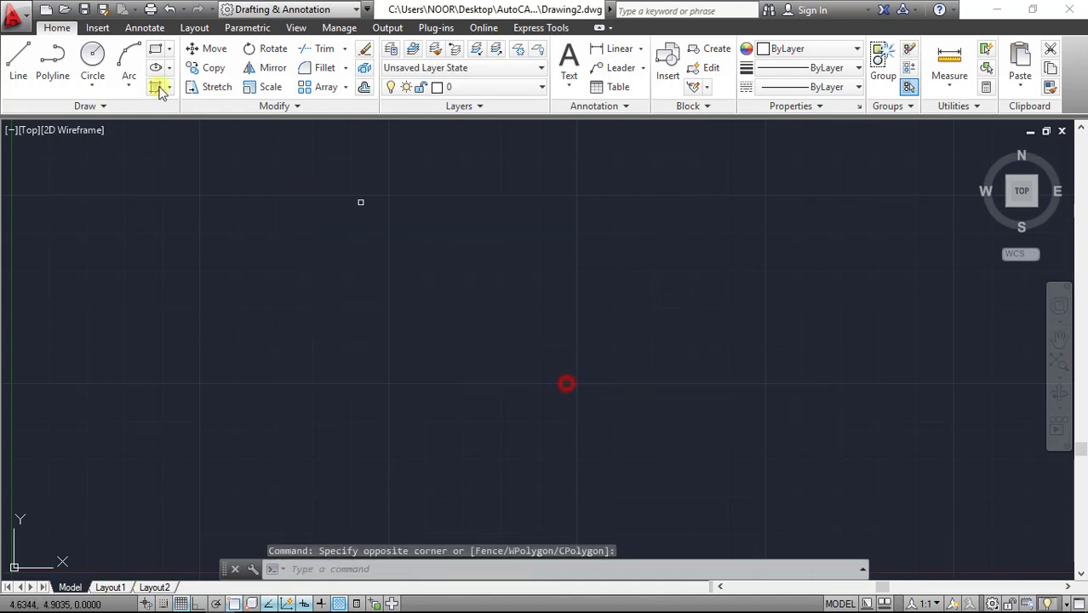
left_click(97, 27)
left_click(144, 28)
left_click(197, 28)
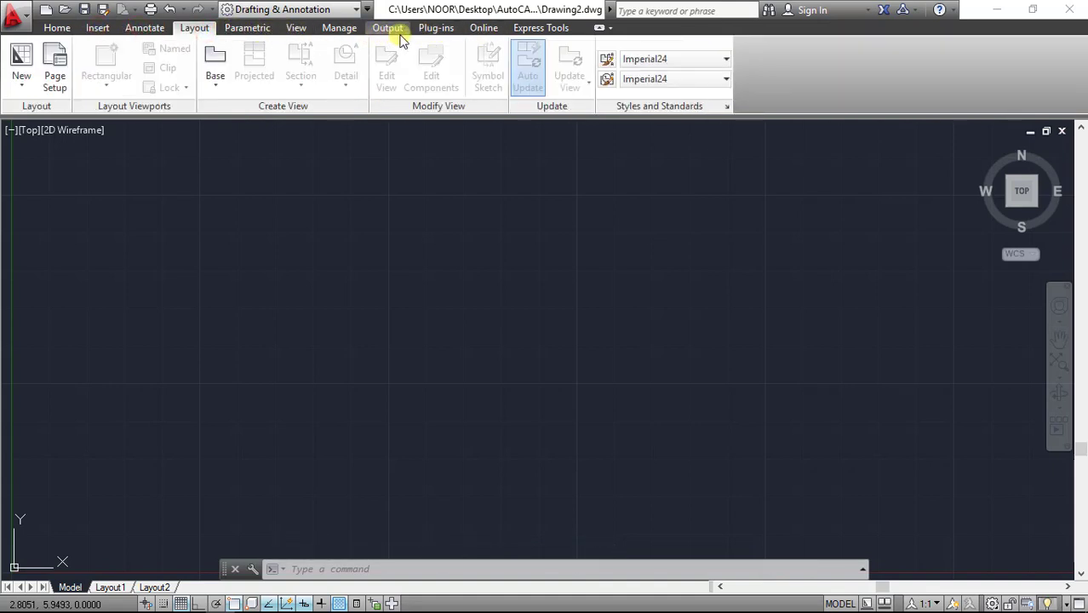
left_click(56, 29)
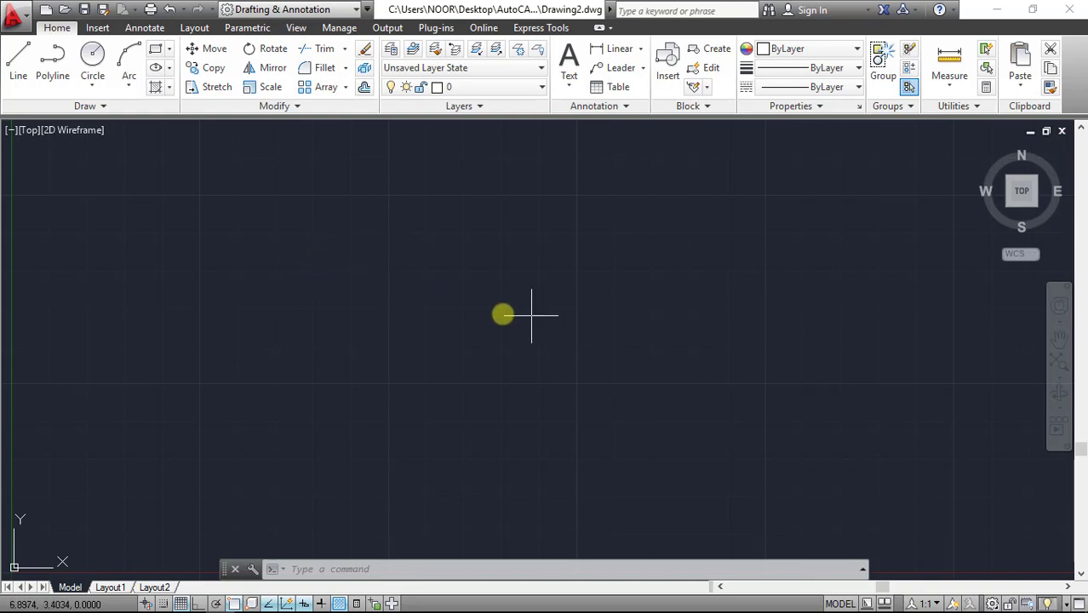
left_click(494, 247)
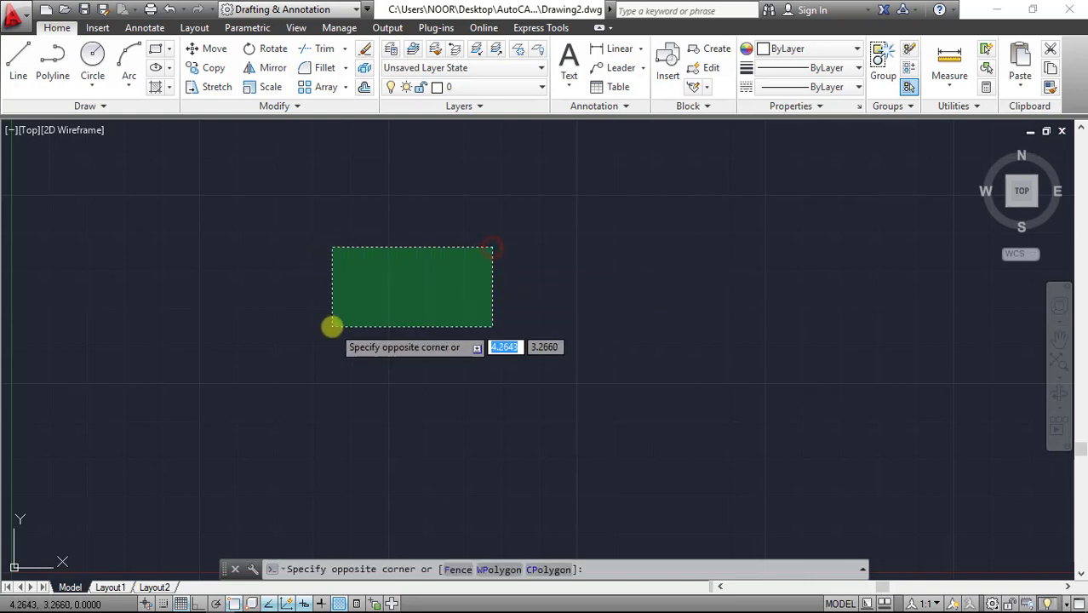
left_click(320, 327)
left_click(286, 206)
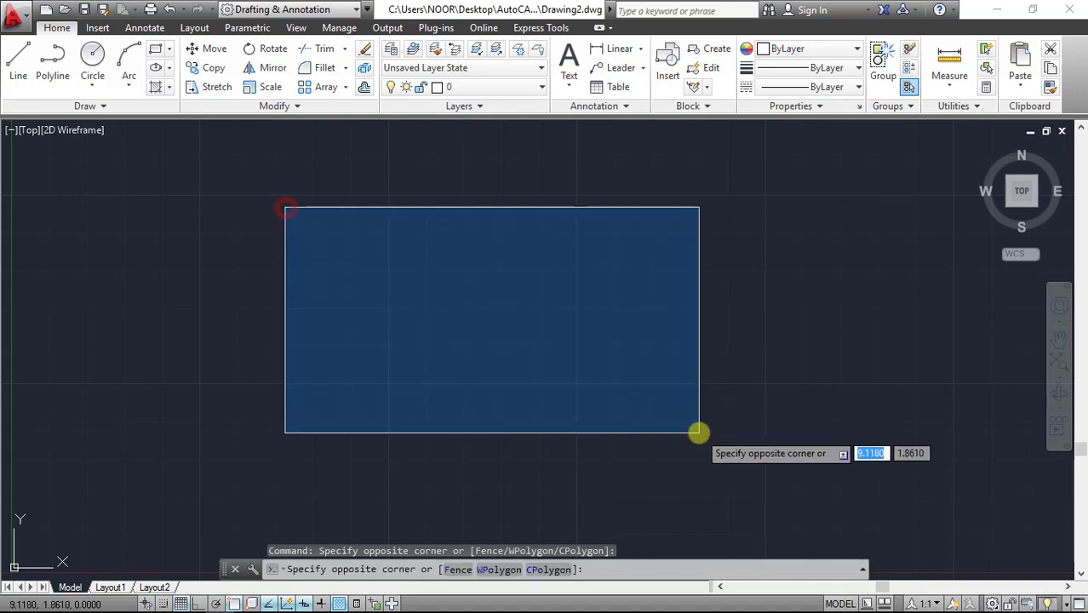
left_click(699, 434)
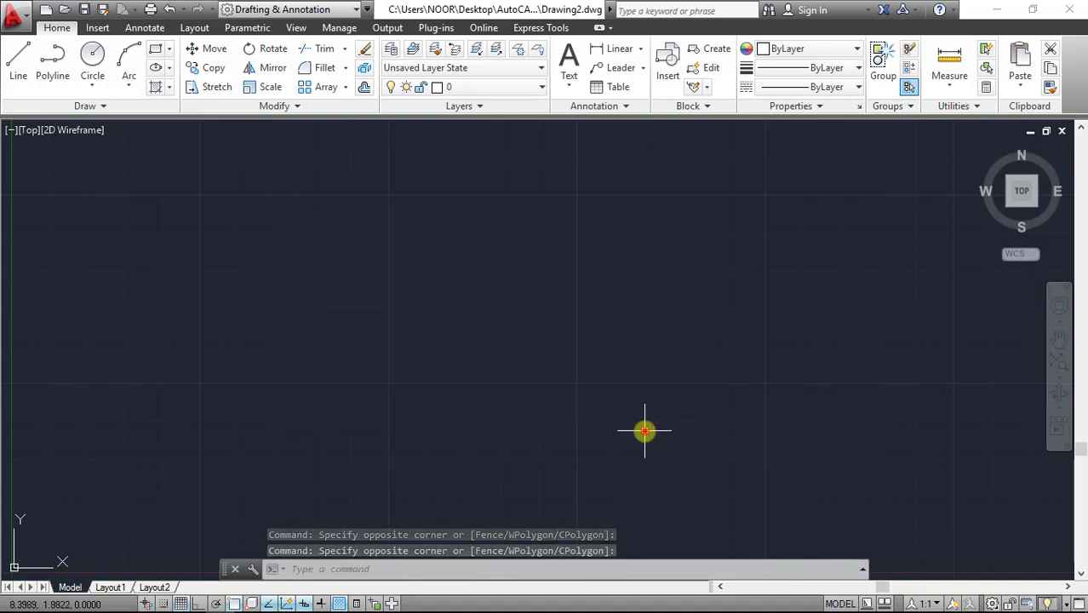
left_click(643, 430)
left_click(328, 181)
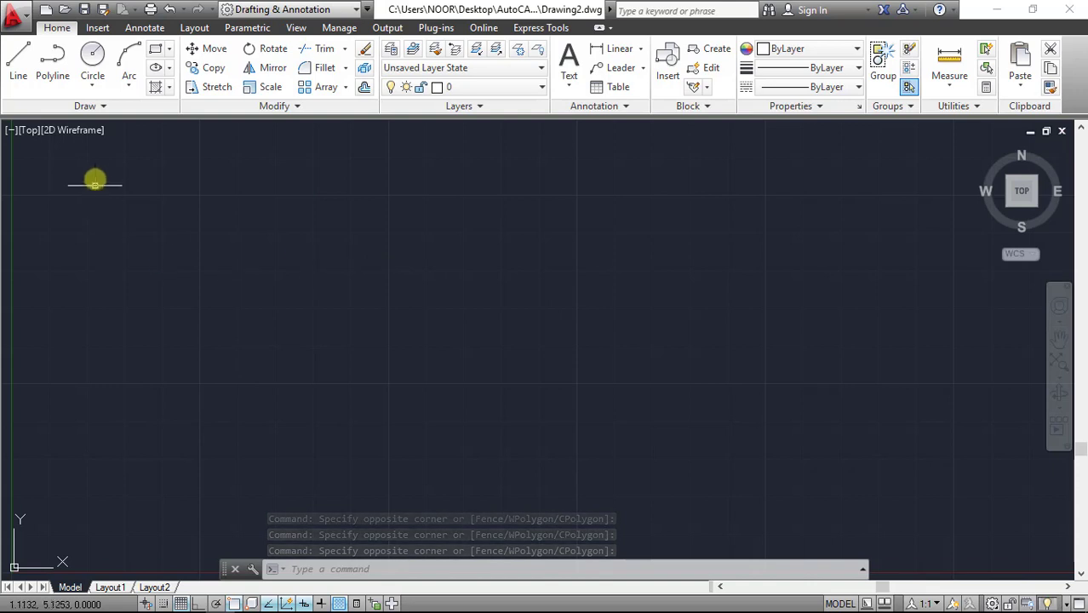
left_click(94, 177)
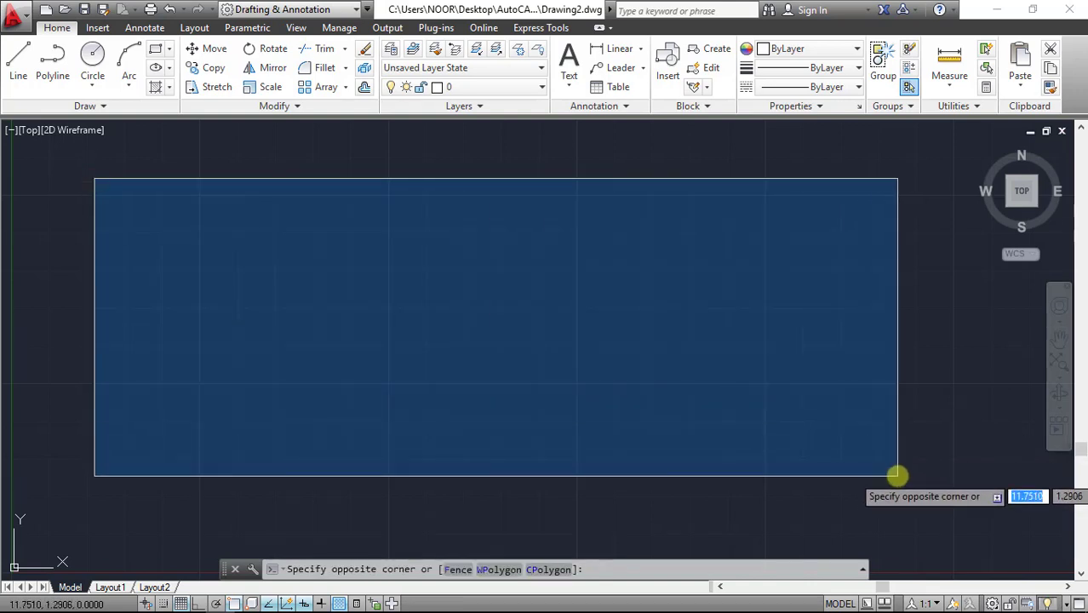
left_click(897, 476)
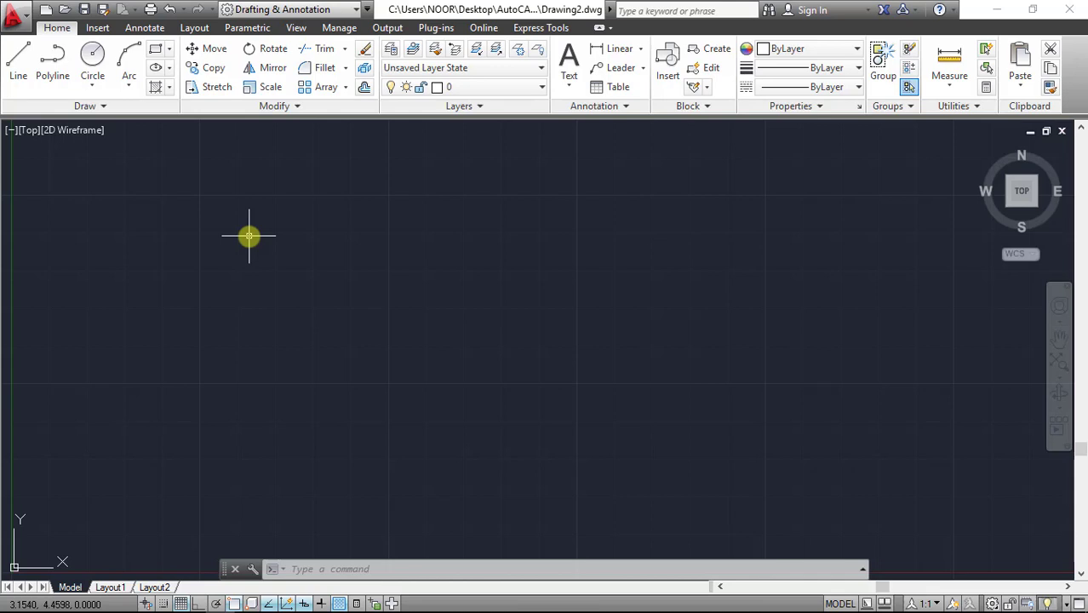
left_click(213, 187)
left_click(692, 400)
left_click(502, 290)
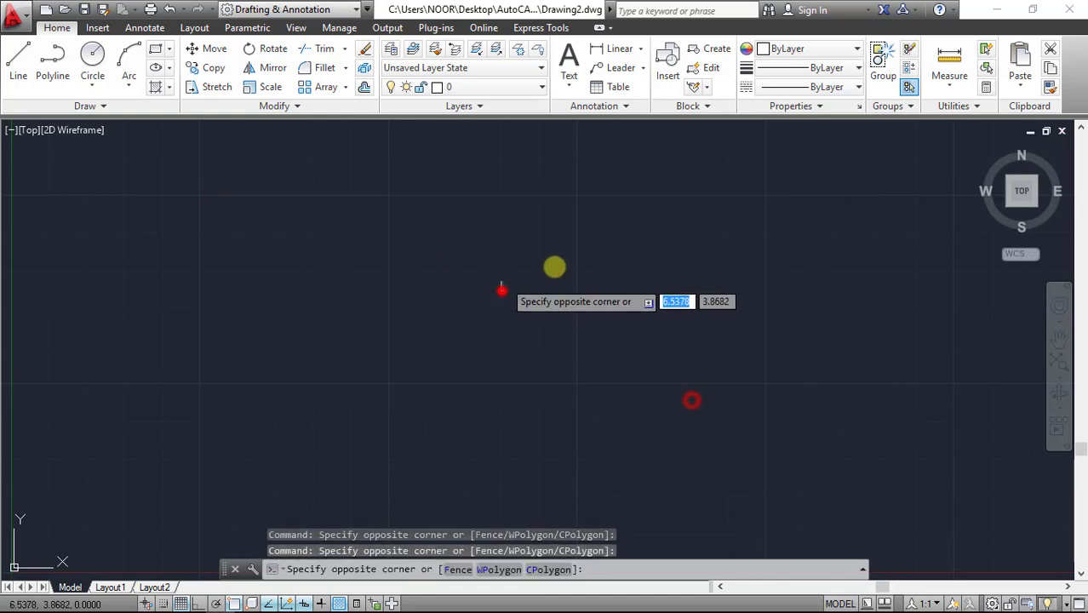
left_click(591, 275)
left_click(736, 197)
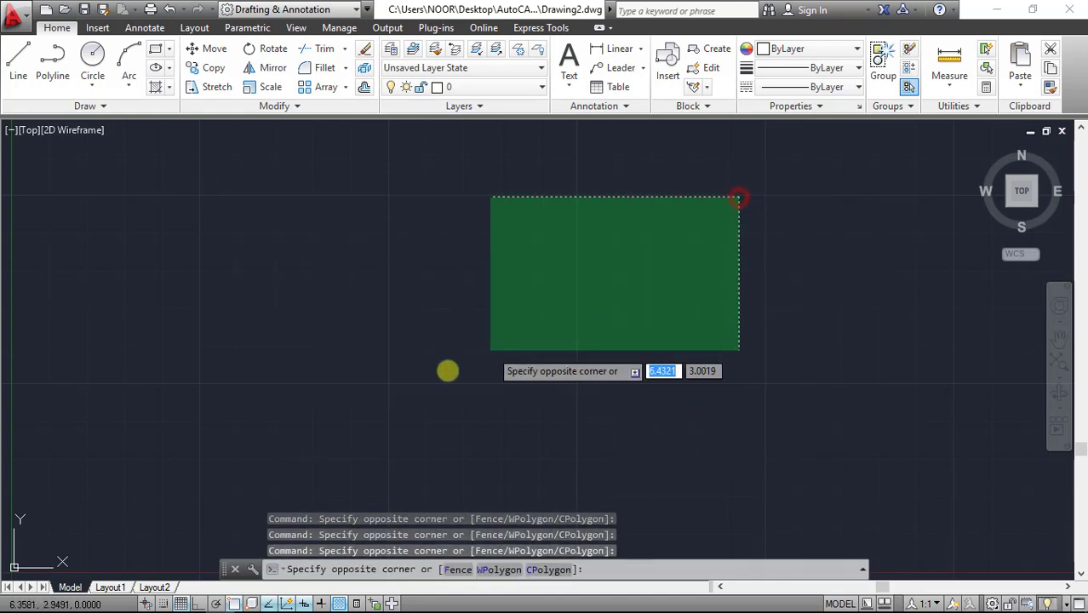
left_click(298, 437)
left_click(756, 182)
left_click(207, 432)
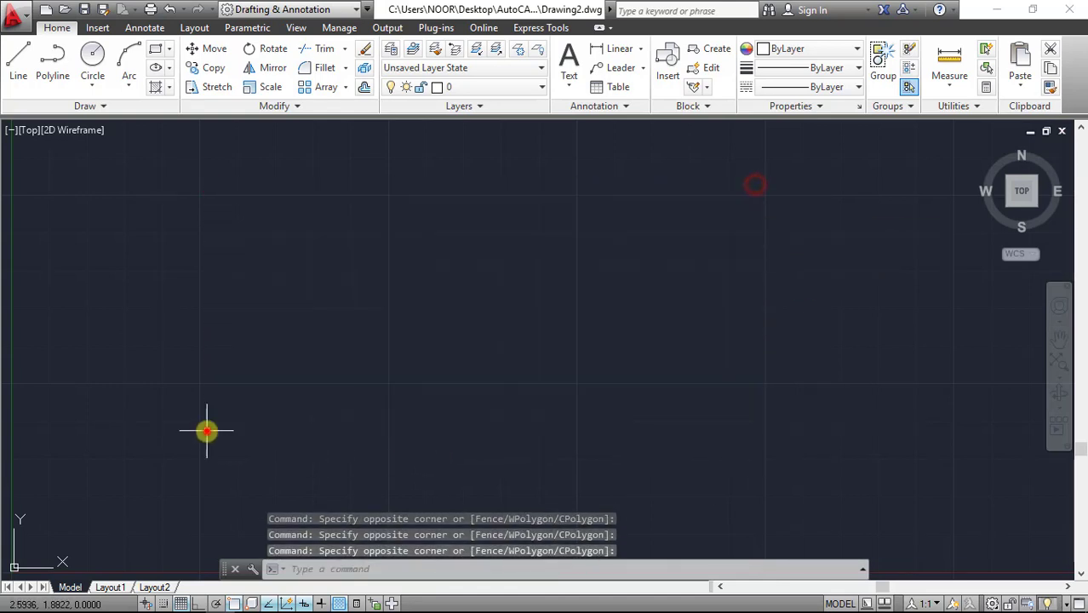
left_click(194, 177)
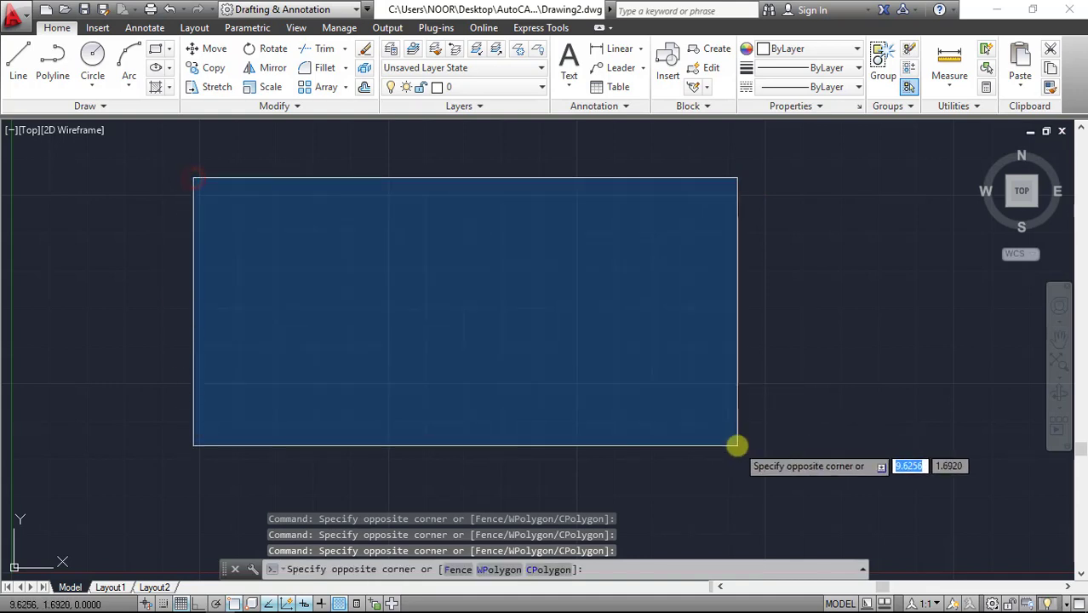
left_click(737, 444)
left_click(199, 168)
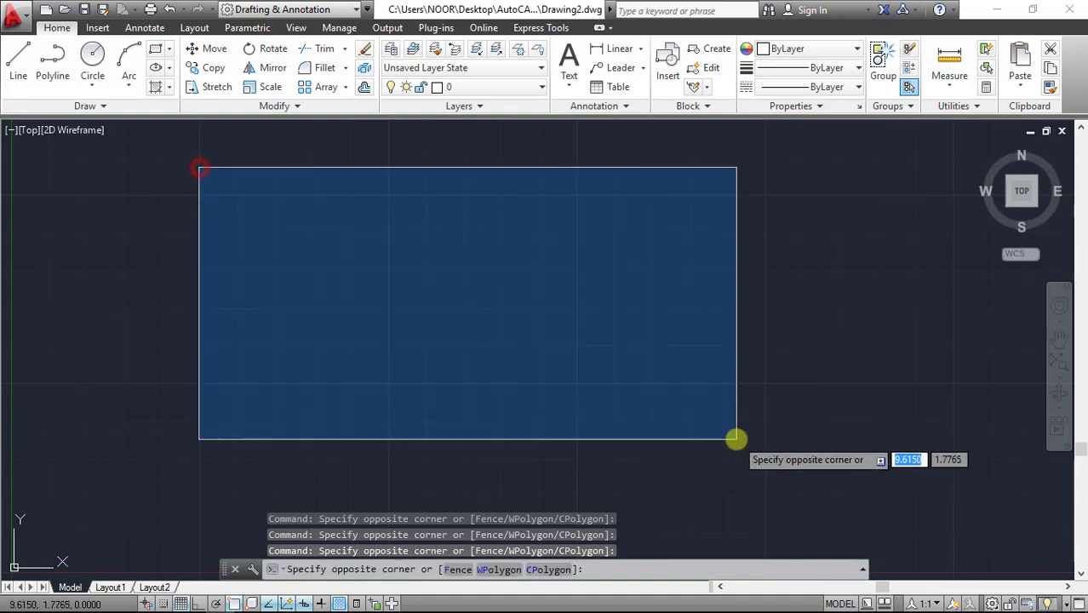
left_click(736, 438)
left_click(741, 422)
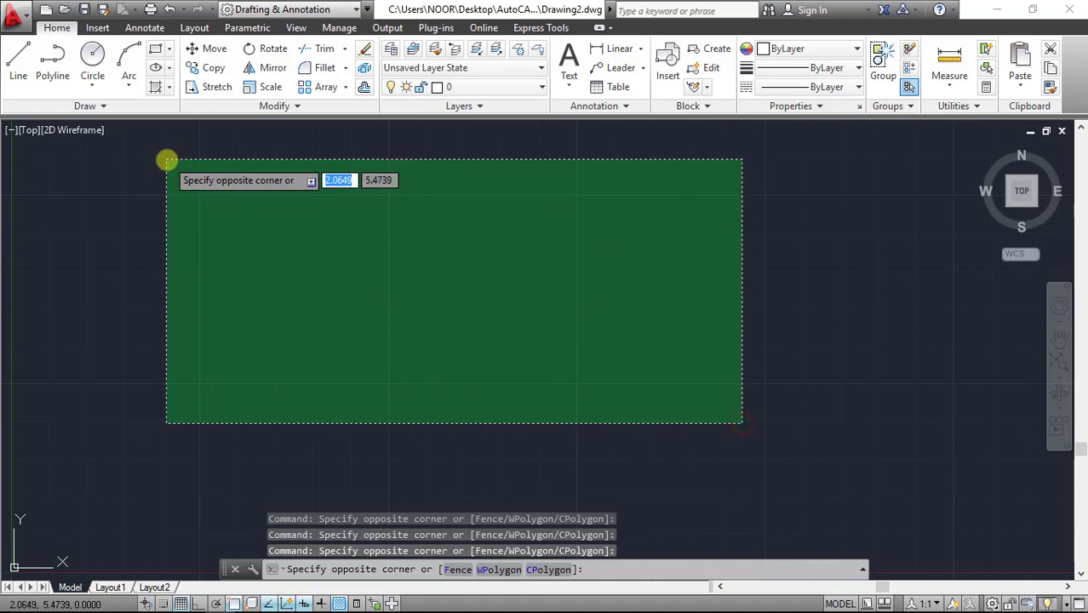
left_click(167, 160)
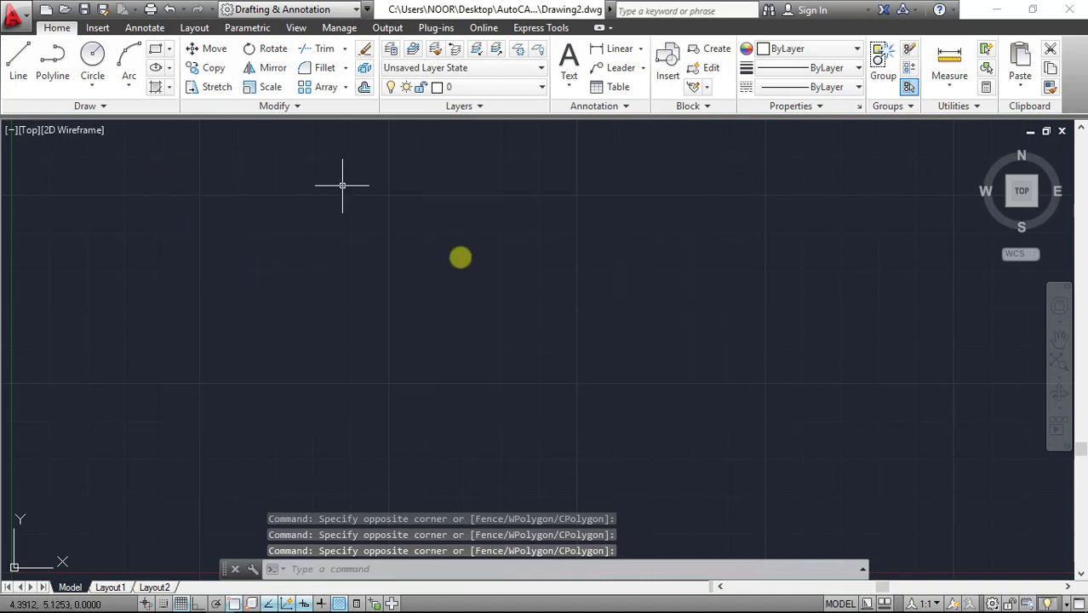
left_click(169, 165)
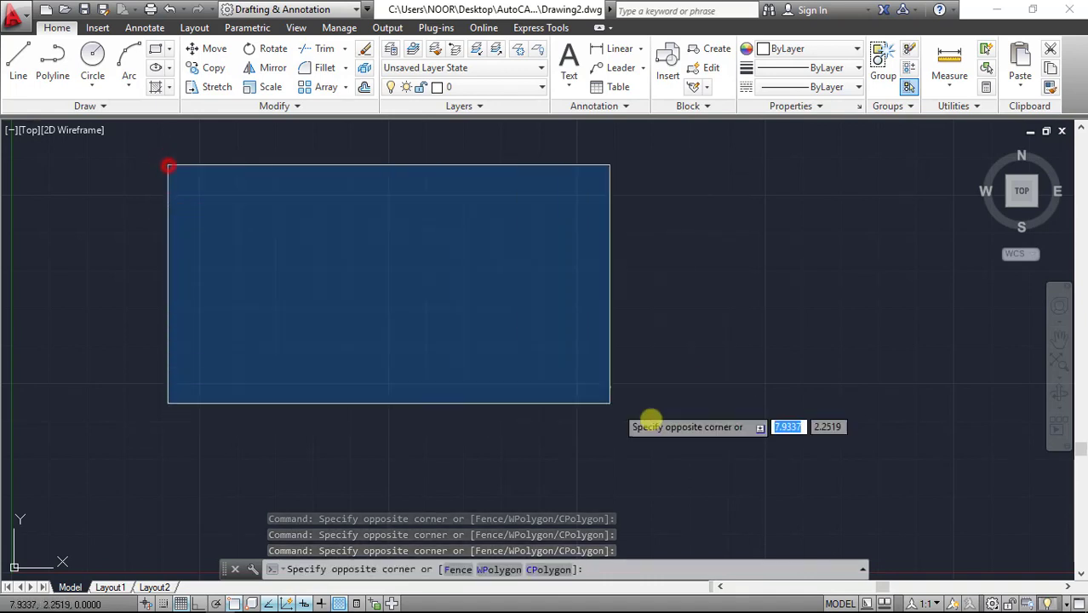
left_click(734, 423)
left_click(748, 200)
left_click(218, 448)
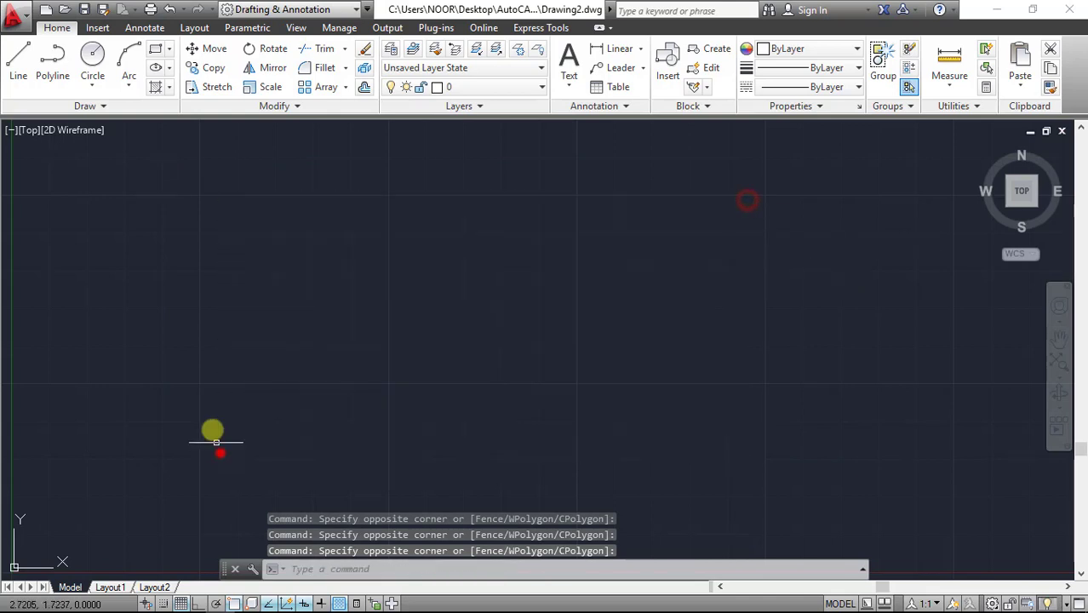
left_click(186, 185)
left_click(779, 439)
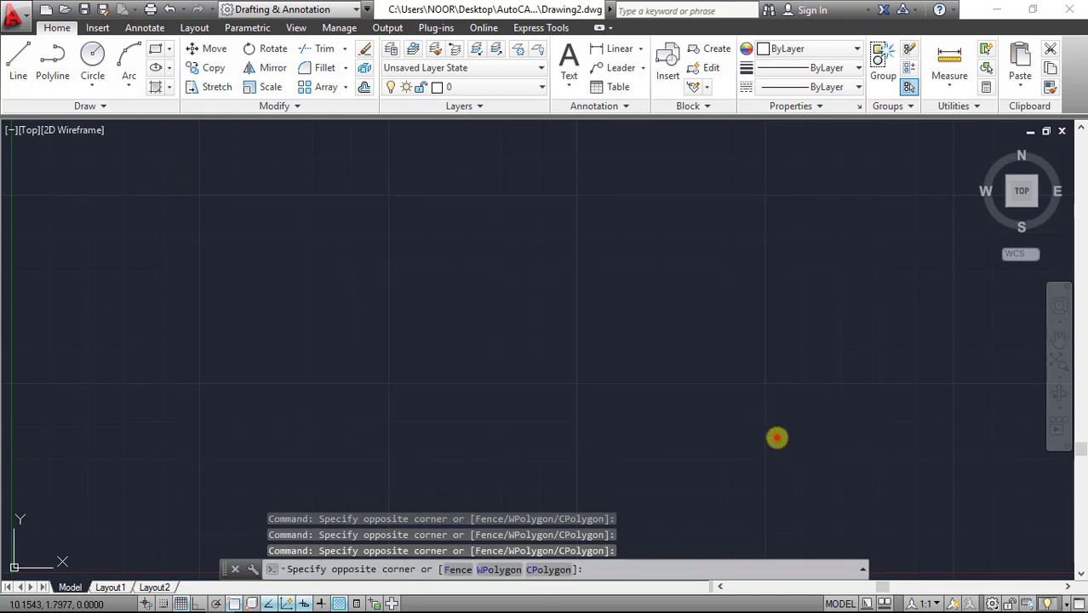
left_click(719, 424)
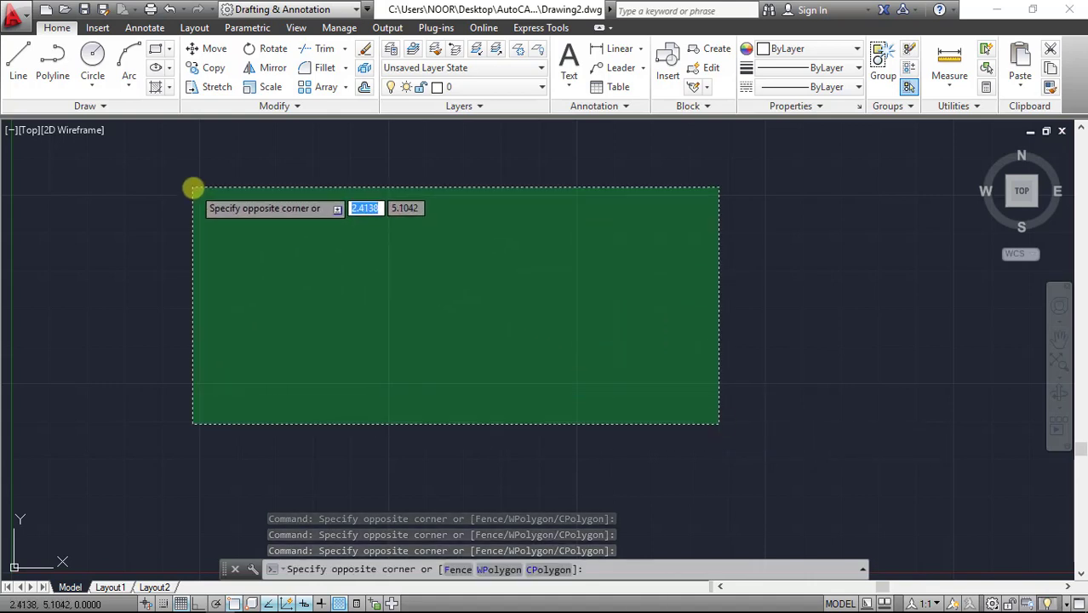
left_click(196, 187)
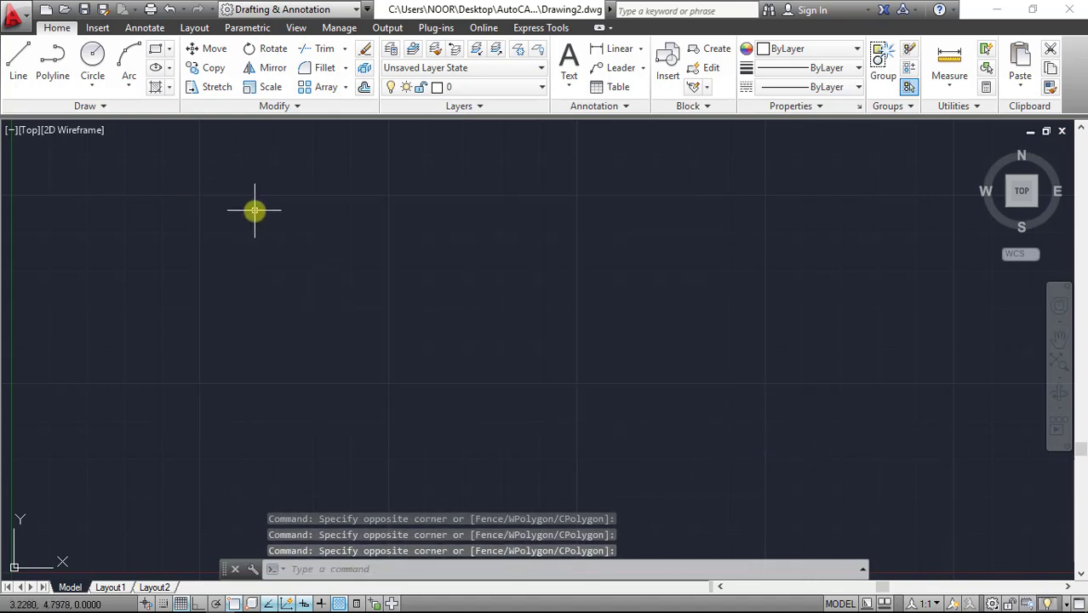
left_click(139, 173)
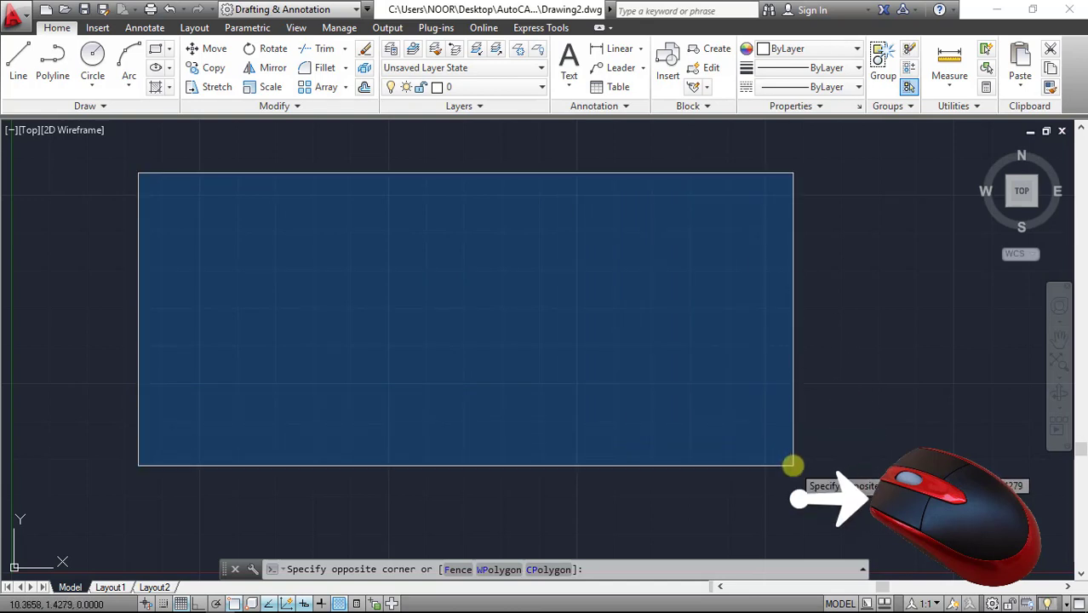
left_click(792, 465)
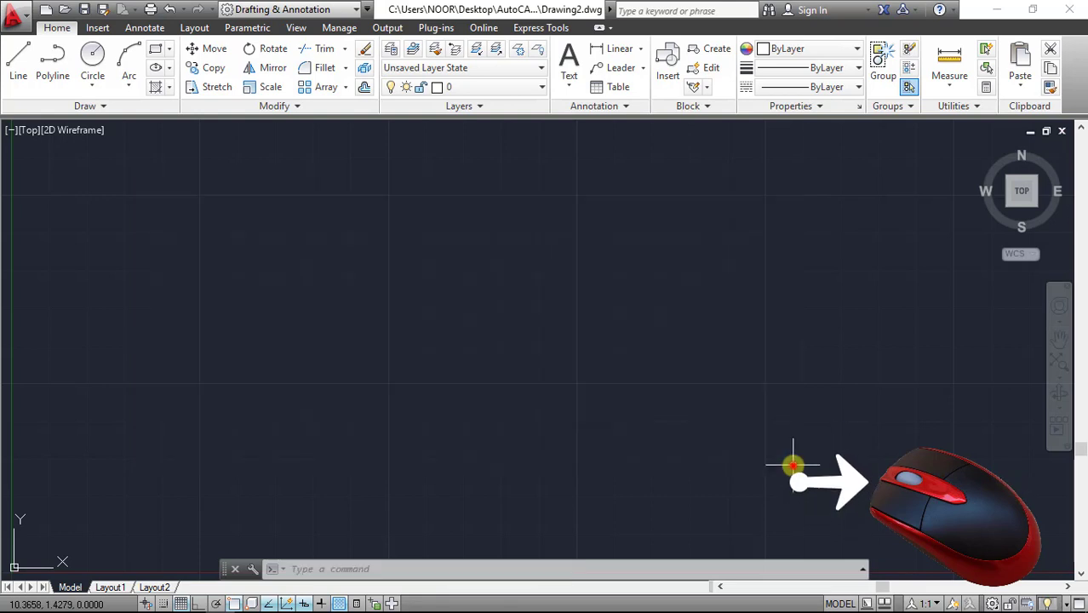
left_click(767, 196)
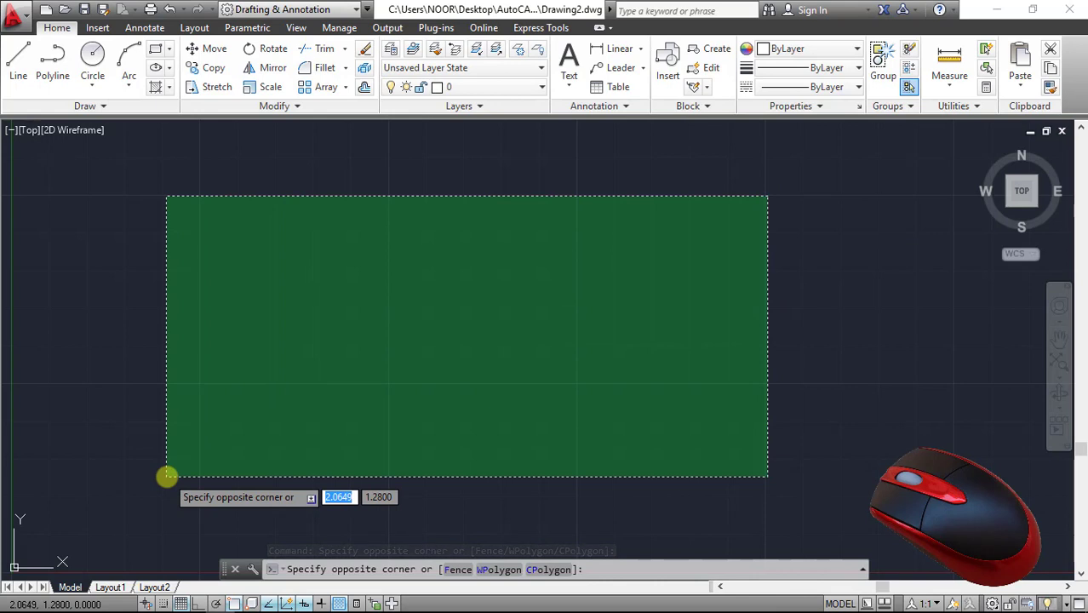
left_click(167, 477)
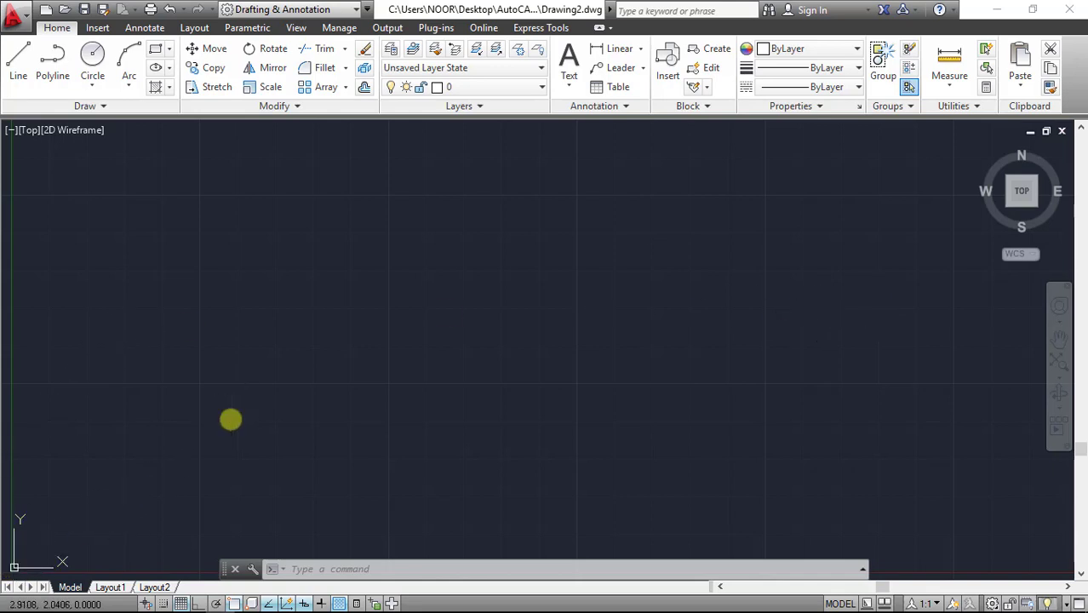
mouse_move(231, 418)
middle_mouse_down()
mouse_move(260, 402)
mouse_move(387, 260)
mouse_move(227, 412)
middle_mouse_up()
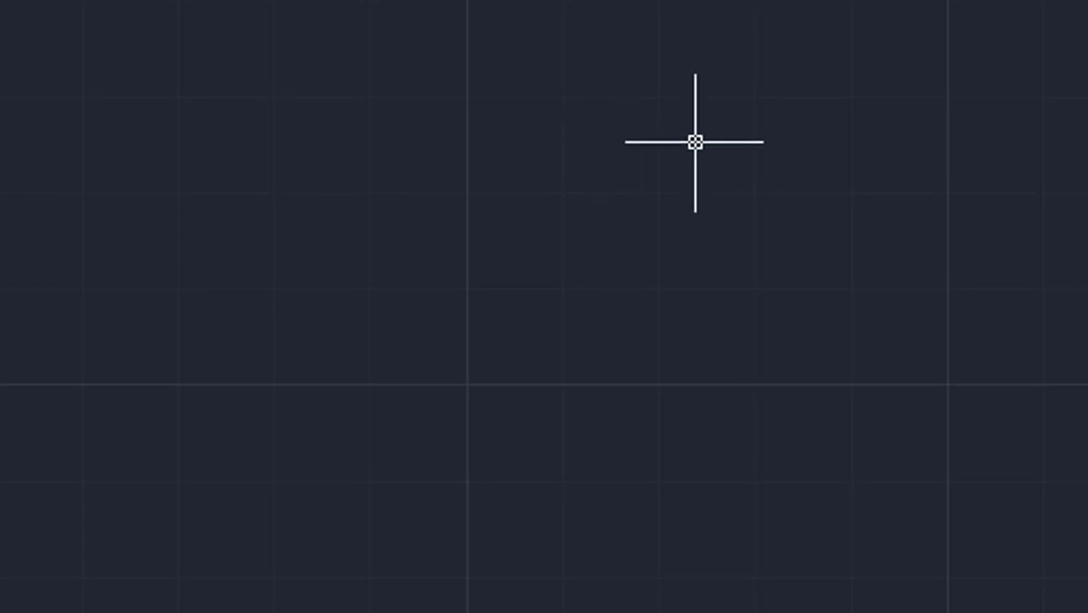
left_click(529, 111)
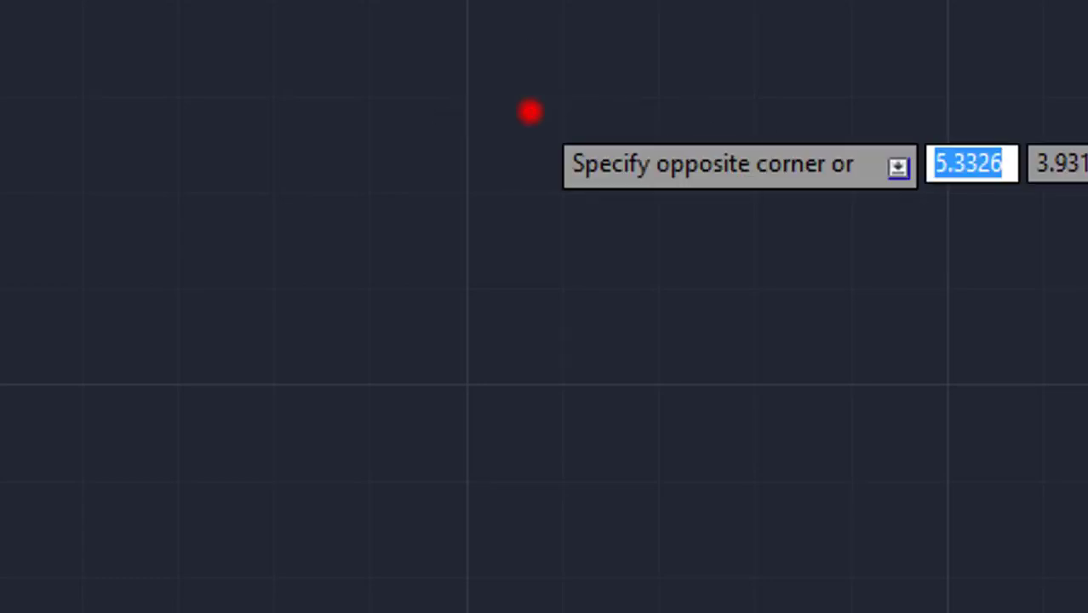
right_click(529, 110)
left_click(492, 58)
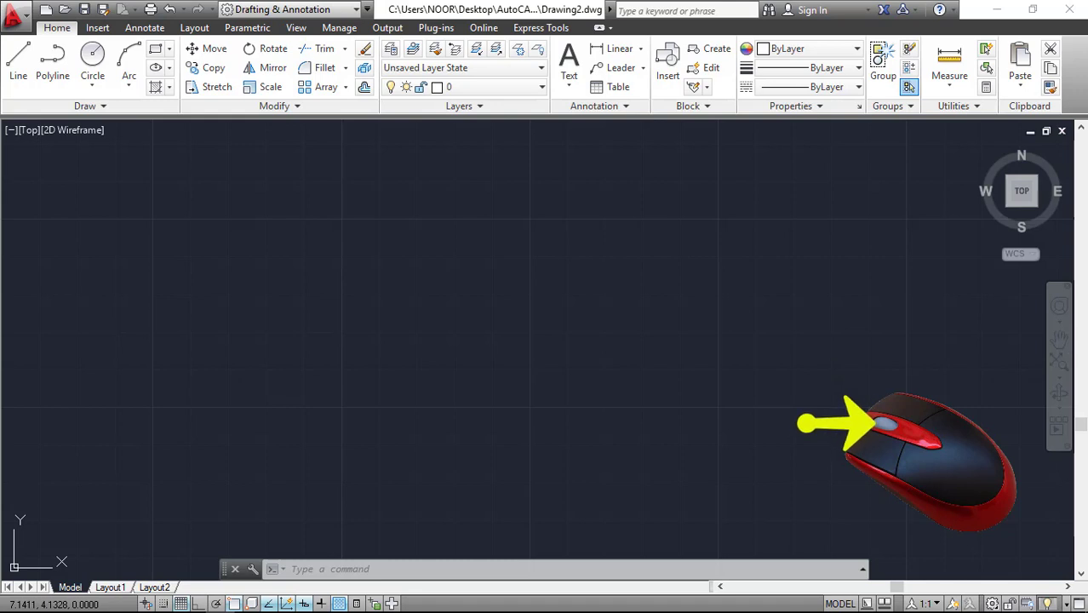
Step: Pan around the empty drawing grid with middle-button drags
mouse_move(502, 286)
middle_mouse_down()
mouse_move(461, 304)
mouse_move(422, 301)
mouse_move(432, 287)
mouse_move(461, 304)
mouse_move(420, 296)
mouse_move(475, 291)
mouse_move(459, 279)
mouse_move(501, 281)
middle_mouse_up()
mouse_move(497, 284)
middle_mouse_down()
mouse_move(433, 299)
mouse_move(304, 372)
mouse_move(610, 369)
mouse_move(215, 238)
mouse_move(535, 218)
mouse_move(520, 394)
middle_mouse_up()
middle_click_drag(520, 222, 400, 272)
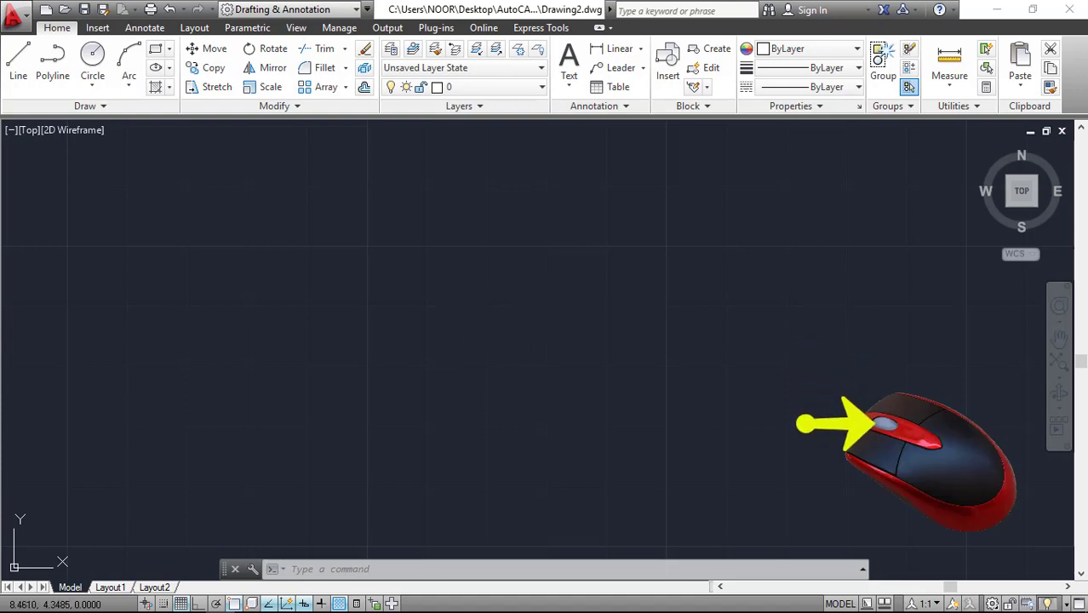
middle_click_drag(512, 270, 527, 273)
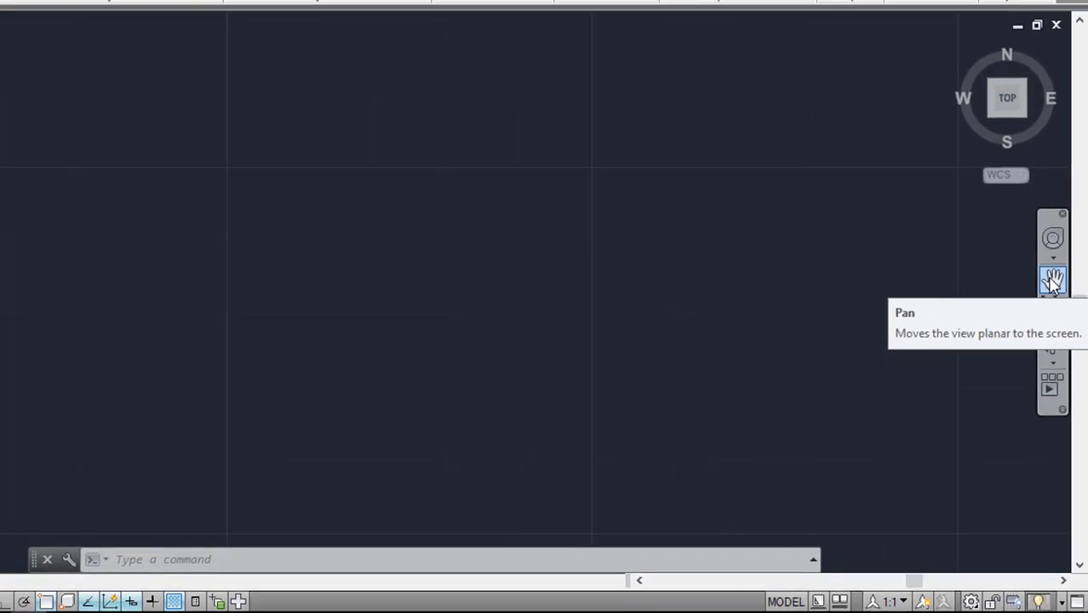
Step: Pan the view with the navigation bar's Pan tool, then exit PAN with Esc
left_click(1048, 243)
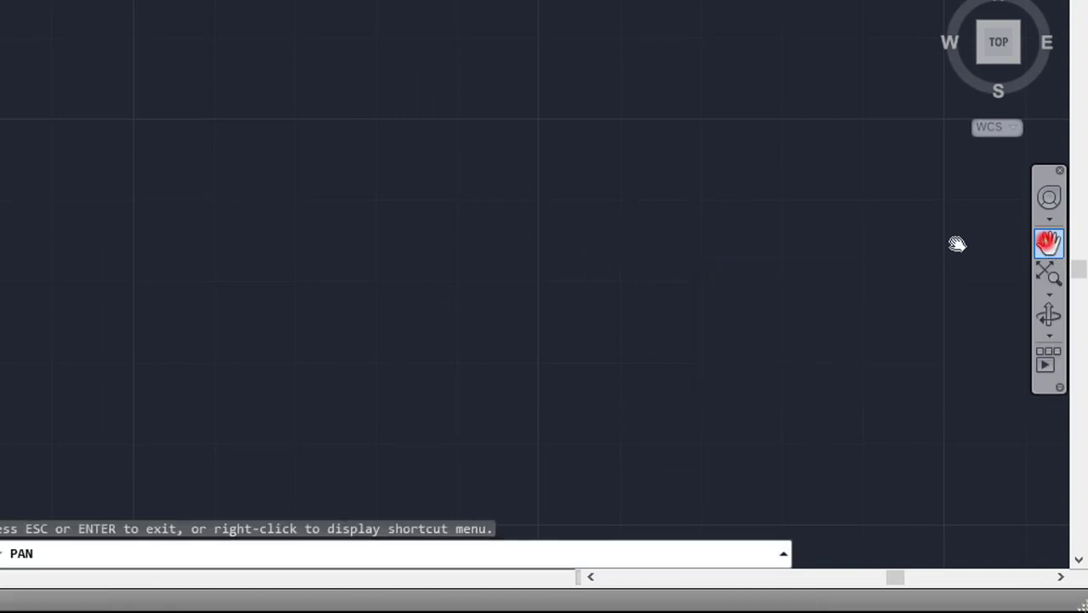
mouse_move(413, 214)
left_mouse_down()
mouse_move(403, 189)
mouse_move(37, 250)
mouse_move(40, 136)
left_mouse_up()
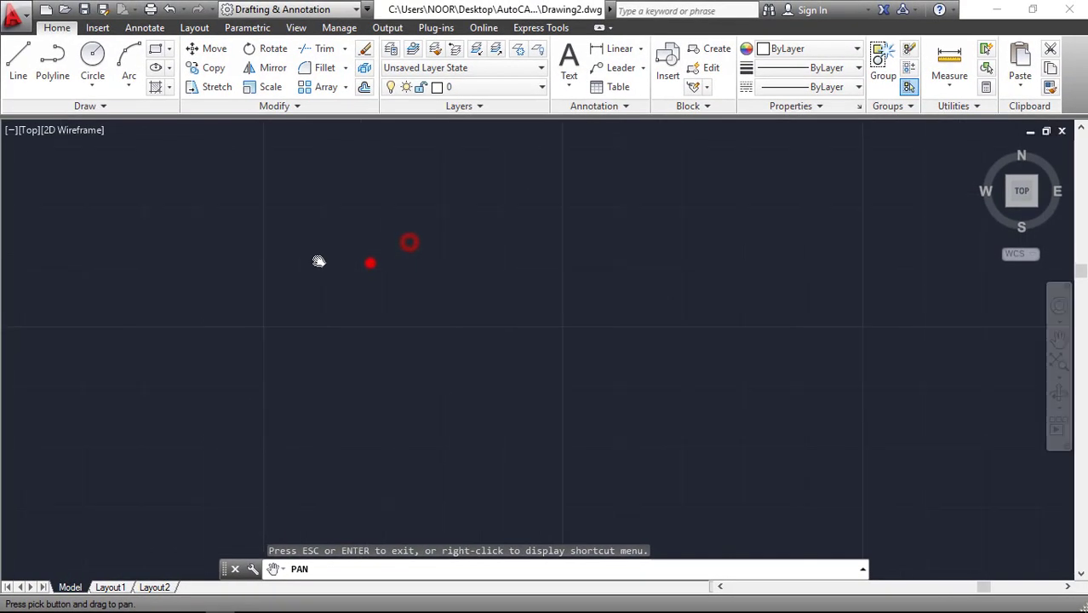
mouse_move(318, 262)
left_mouse_down()
mouse_move(381, 245)
mouse_move(376, 339)
mouse_move(408, 295)
left_mouse_up()
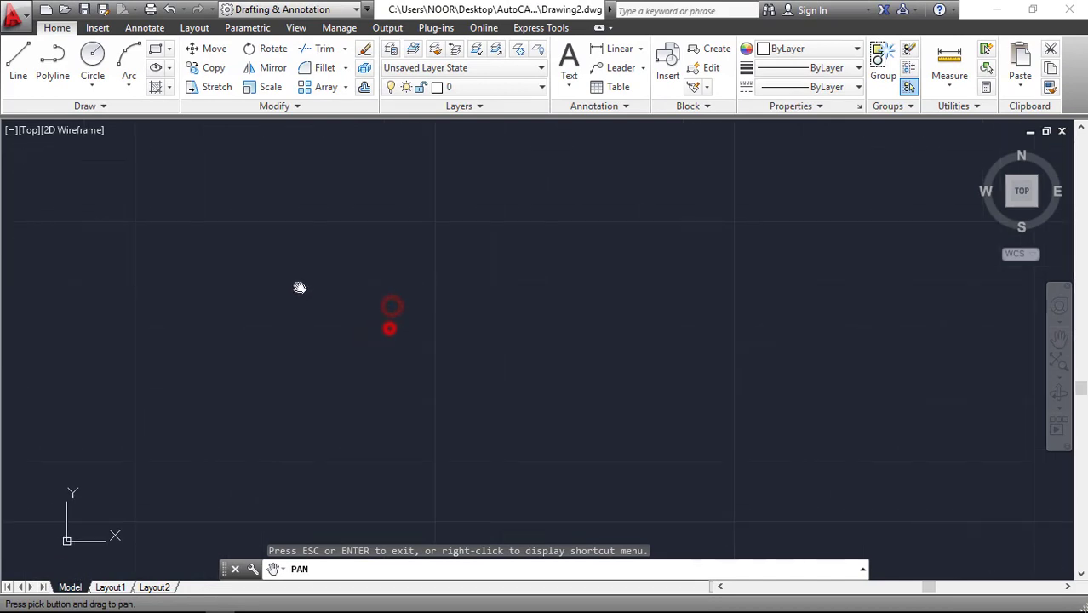
left_click_drag(302, 285, 405, 280)
left_click_drag(501, 275, 566, 281)
left_click_drag(342, 287, 301, 339)
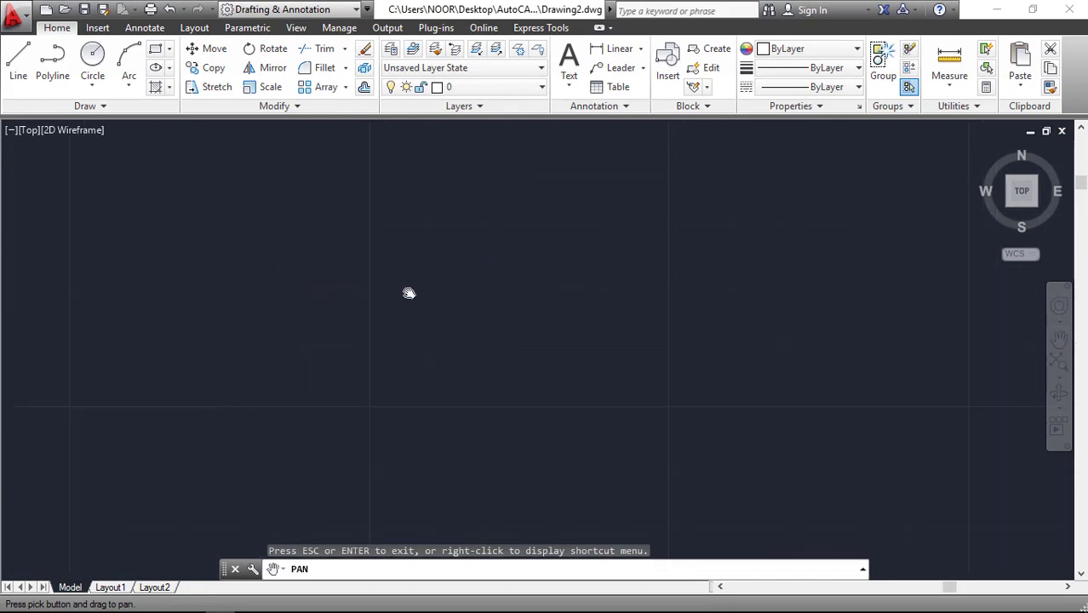
left_click(1060, 340)
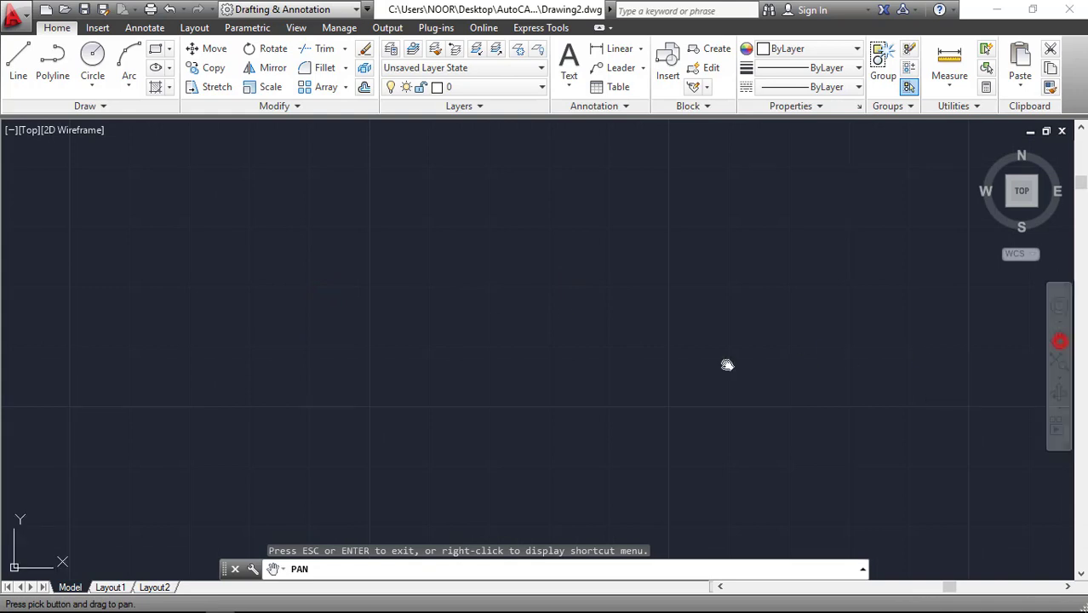
key("Escape")
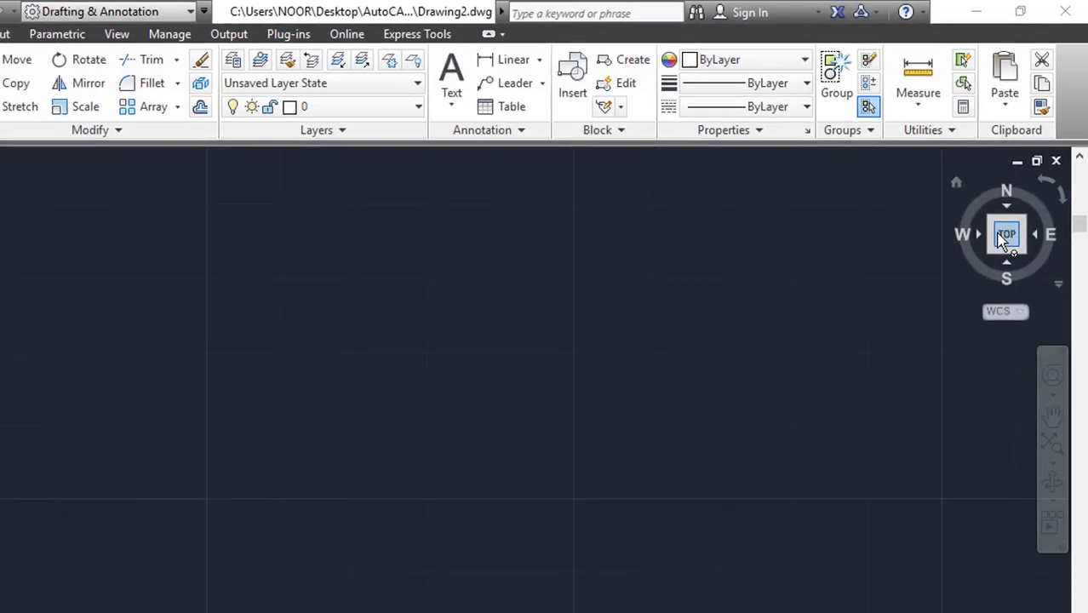
left_click(1007, 236)
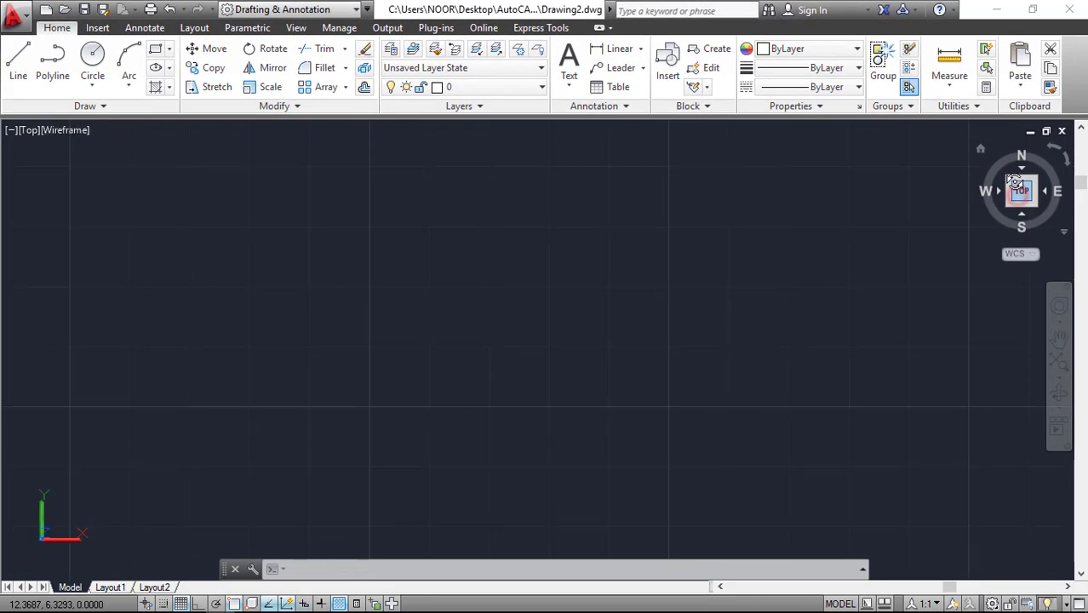
mouse_move(1015, 182)
left_mouse_down()
mouse_move(1008, 175)
mouse_move(1017, 189)
left_mouse_up()
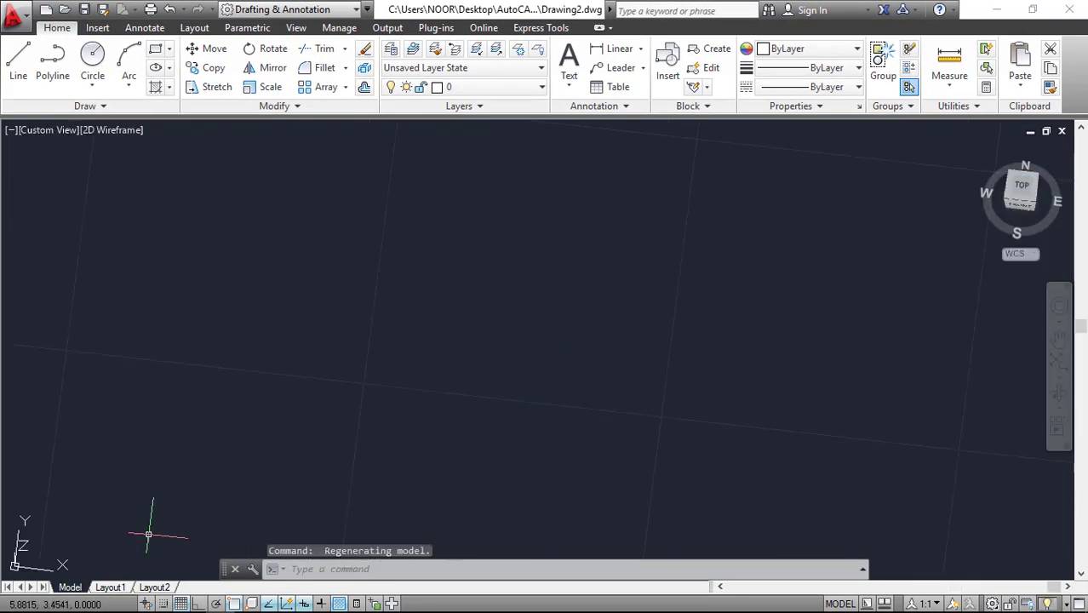
mouse_move(149, 534)
middle_mouse_down()
mouse_move(114, 498)
mouse_move(147, 444)
middle_mouse_up()
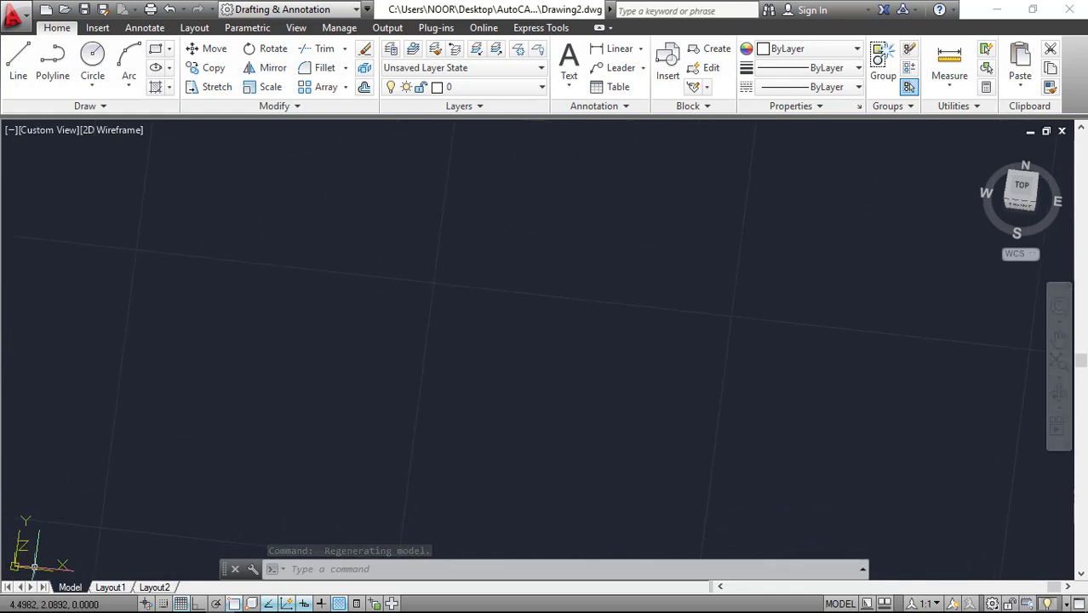
mouse_move(992, 203)
left_mouse_down()
mouse_move(971, 174)
mouse_move(925, 160)
mouse_move(877, 219)
mouse_move(883, 272)
mouse_move(837, 288)
left_mouse_up()
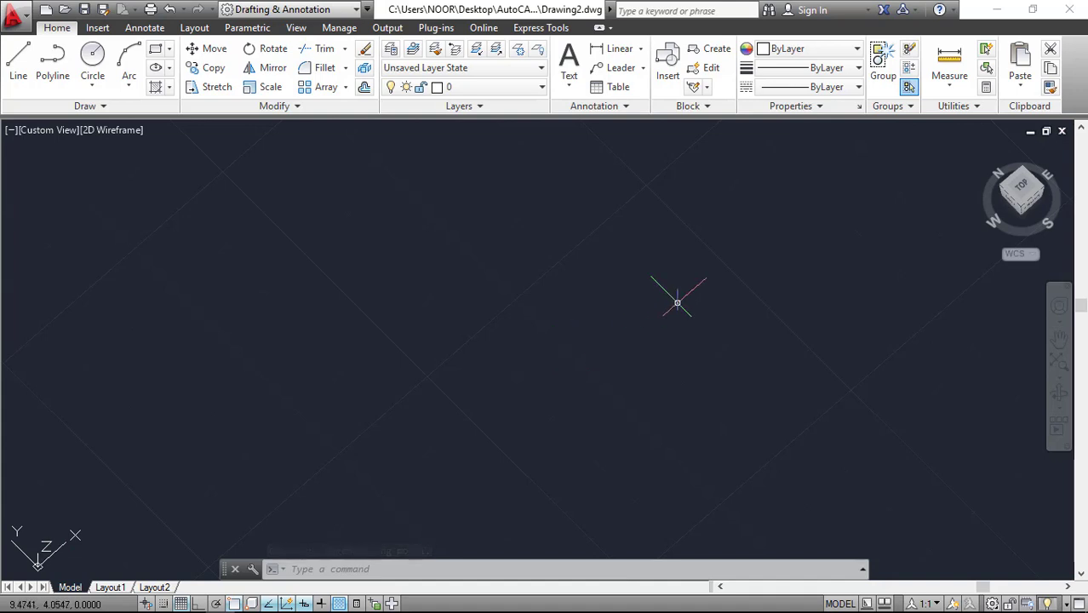
key("ctrl+z")
key("ctrl+z")
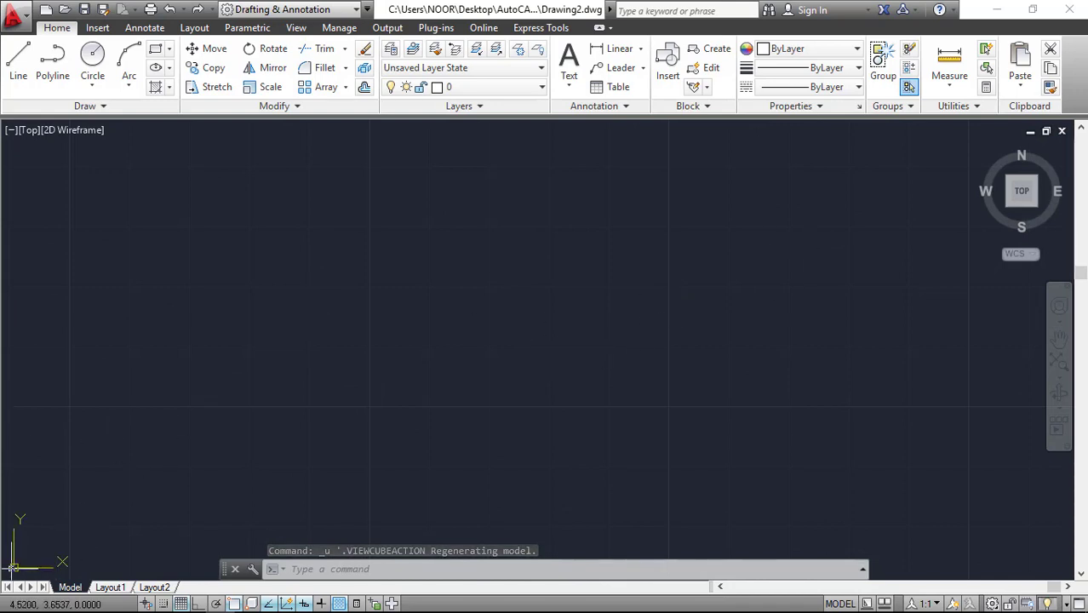
Step: Zoom and pan until the UCS origin and X/Y axes sit near the viewport's lower-left
scroll(70, 505, "down", 1)
scroll(117, 456, "down", 2)
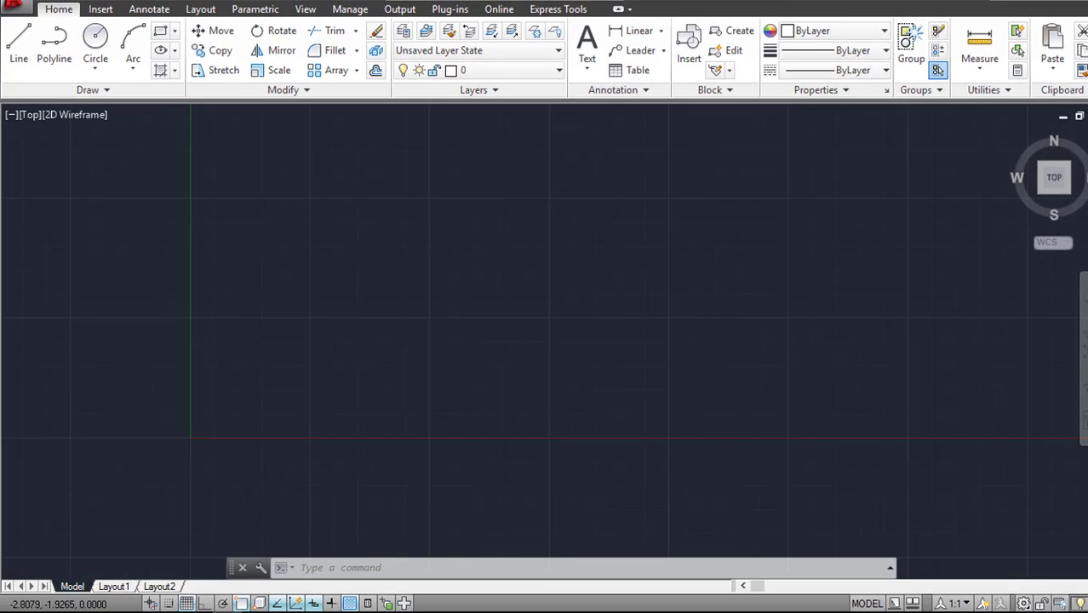
scroll(353, 316, "up", 10)
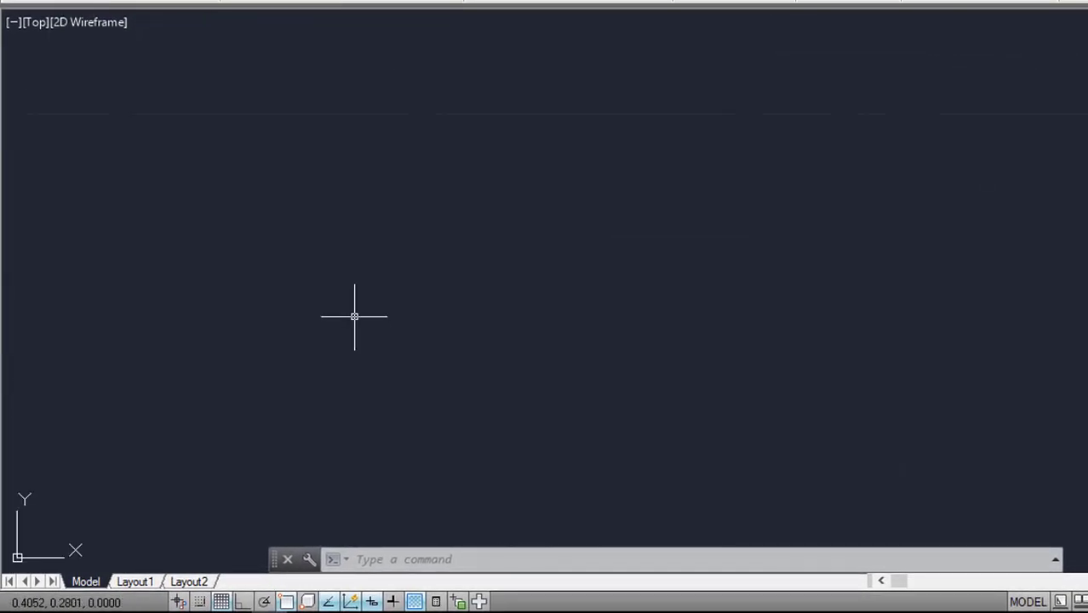
scroll(353, 316, "down", 8)
scroll(356, 335, "up", 1)
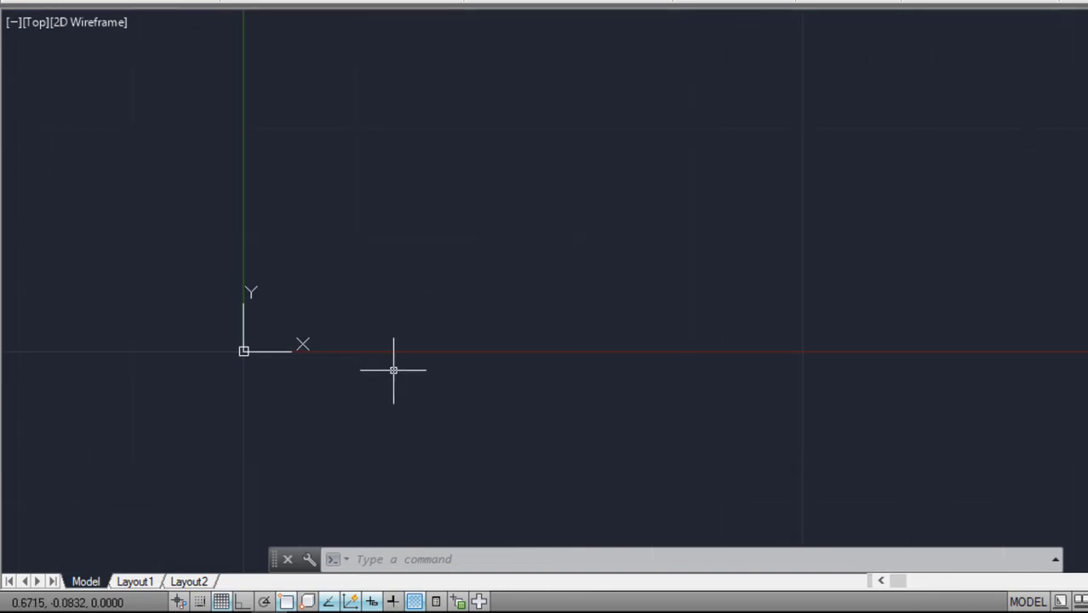
scroll(422, 249, "up", 2)
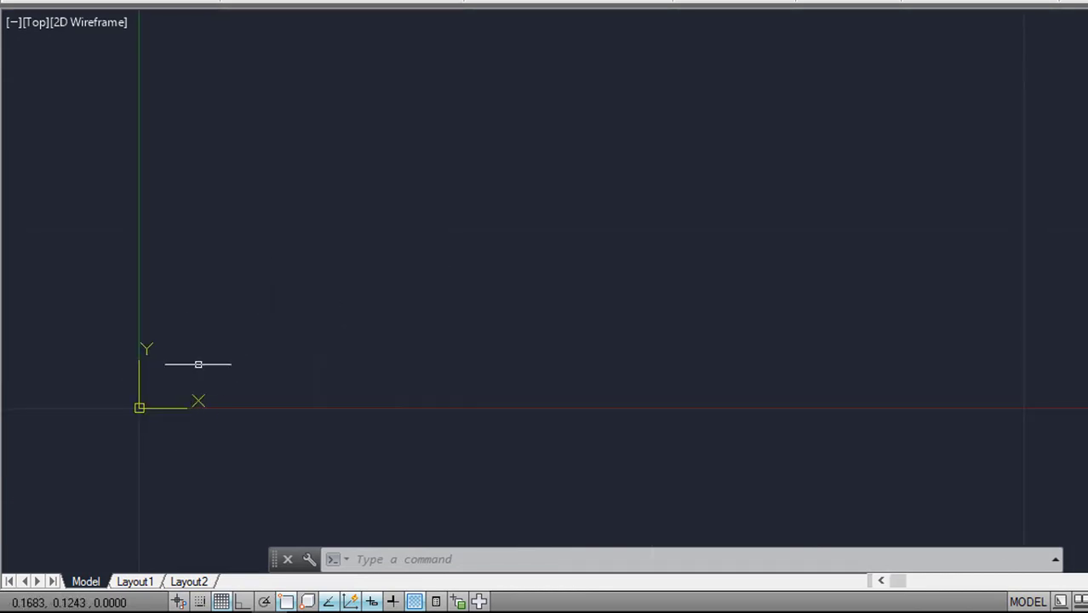
mouse_move(223, 335)
middle_mouse_down()
mouse_move(173, 430)
mouse_move(92, 493)
middle_mouse_up()
mouse_move(286, 455)
middle_mouse_down()
mouse_move(401, 333)
mouse_move(392, 348)
middle_mouse_up()
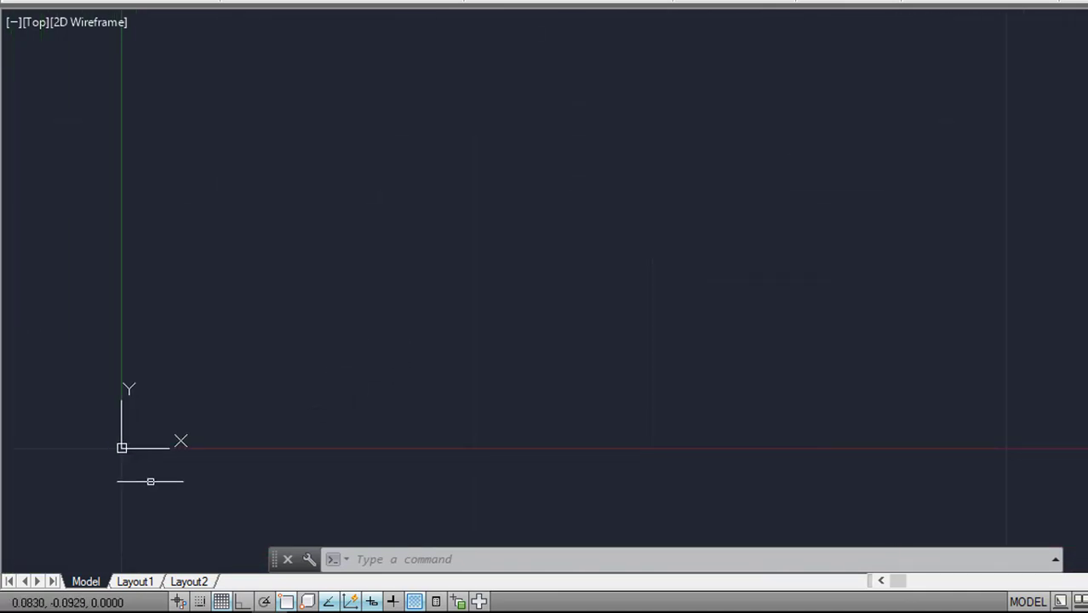
right_click(122, 447)
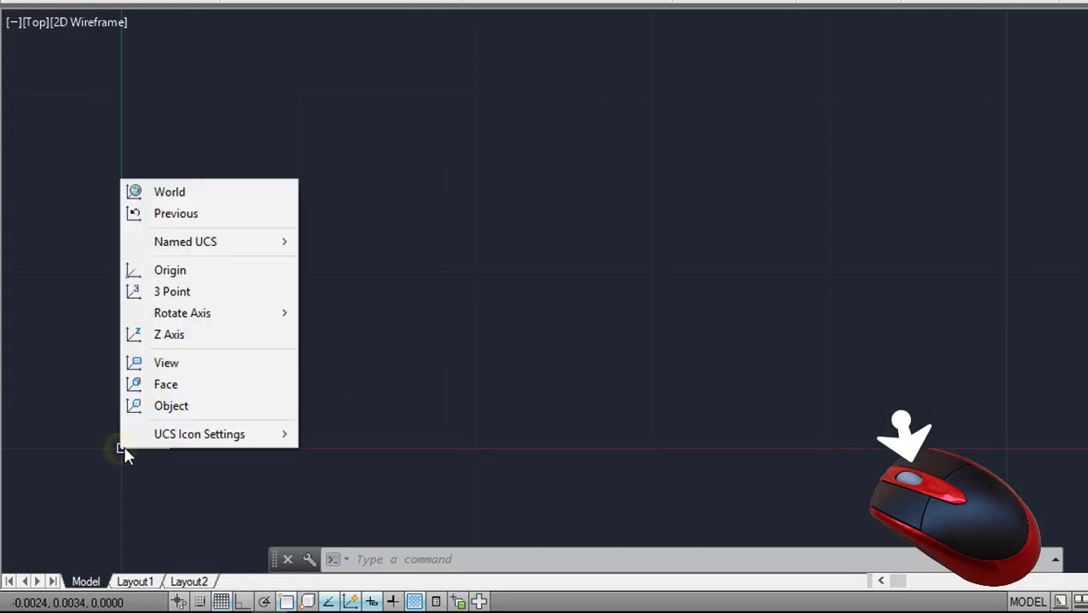
mouse_move(147, 443)
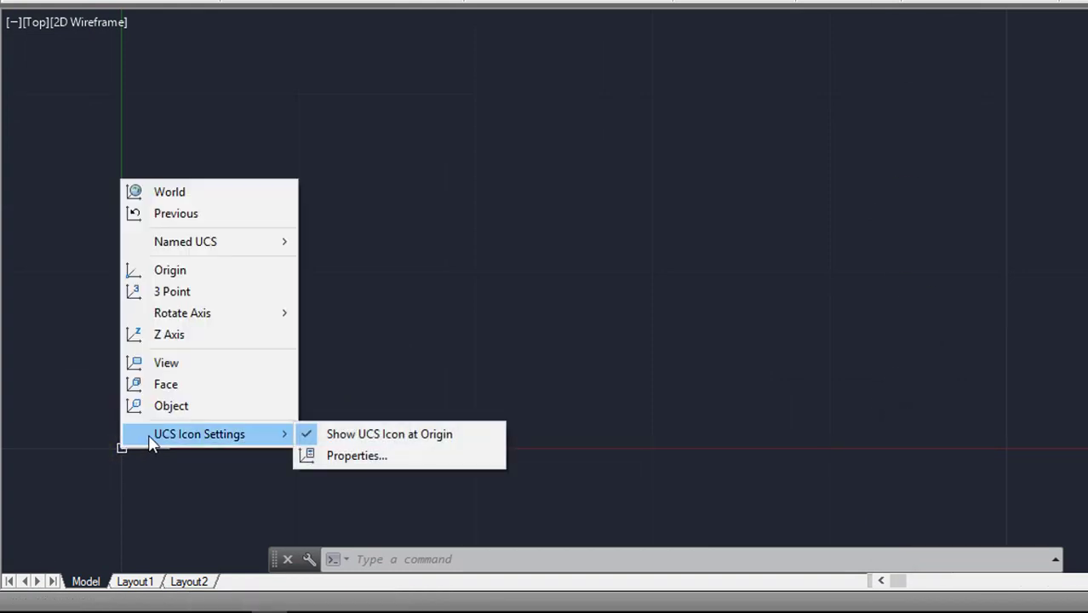
left_click(305, 443)
scroll(303, 436, "up", 1)
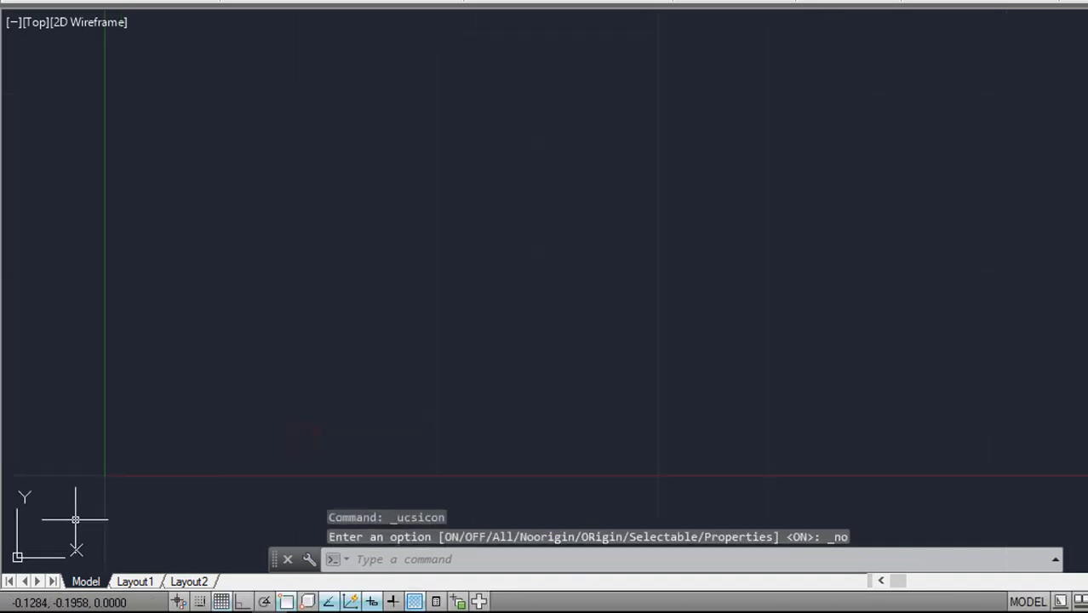
scroll(263, 417, "down", 2)
scroll(406, 370, "down", 5)
scroll(405, 369, "up", 6)
scroll(406, 369, "down", 6)
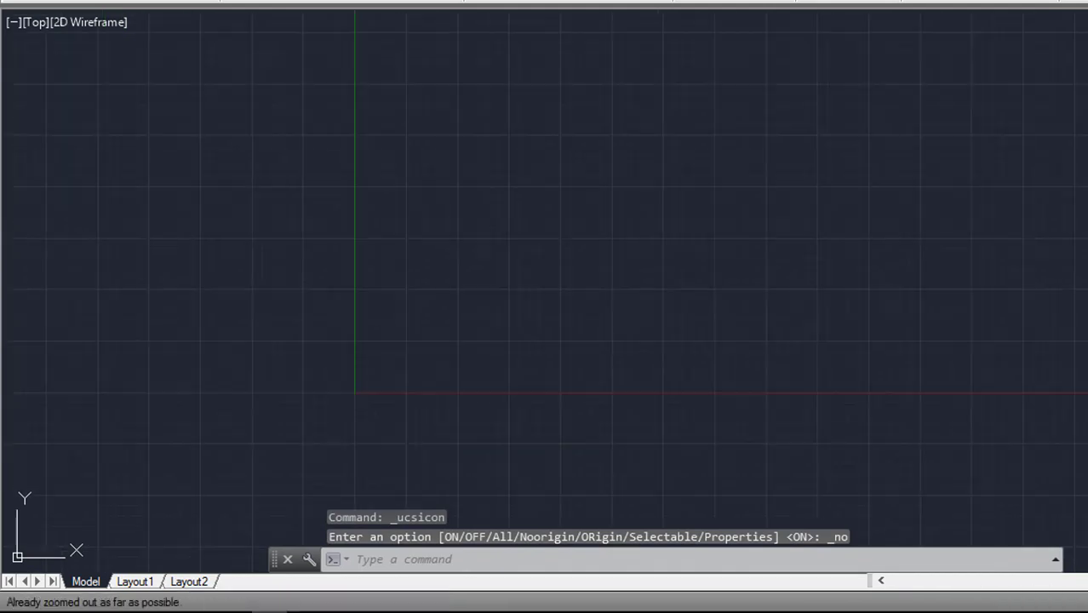
scroll(407, 374, "up", 6)
scroll(407, 375, "down", 8)
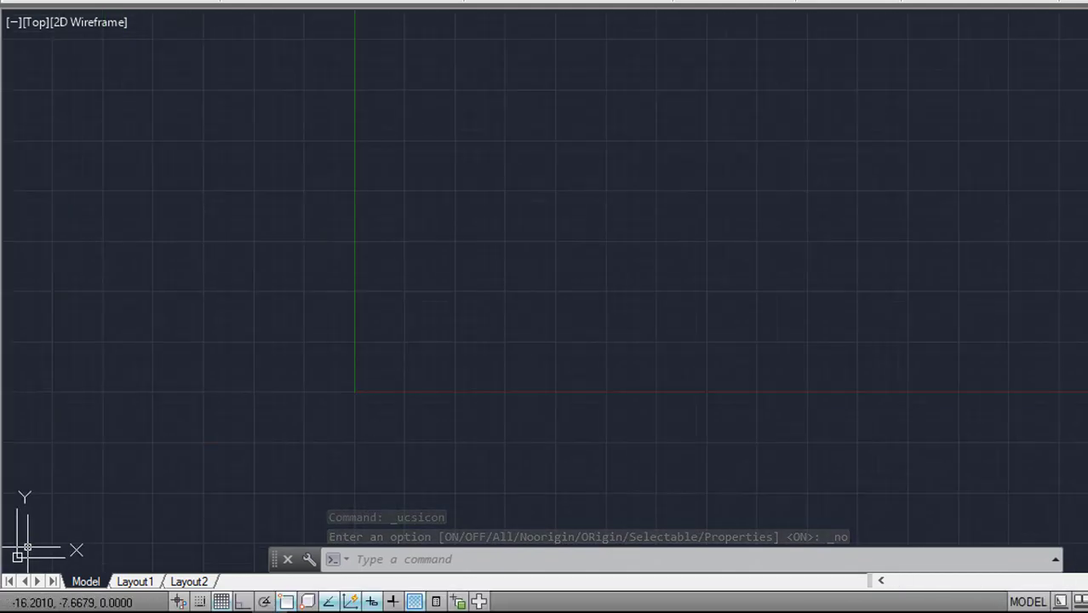
scroll(418, 340, "down", 1)
scroll(460, 340, "up", 2)
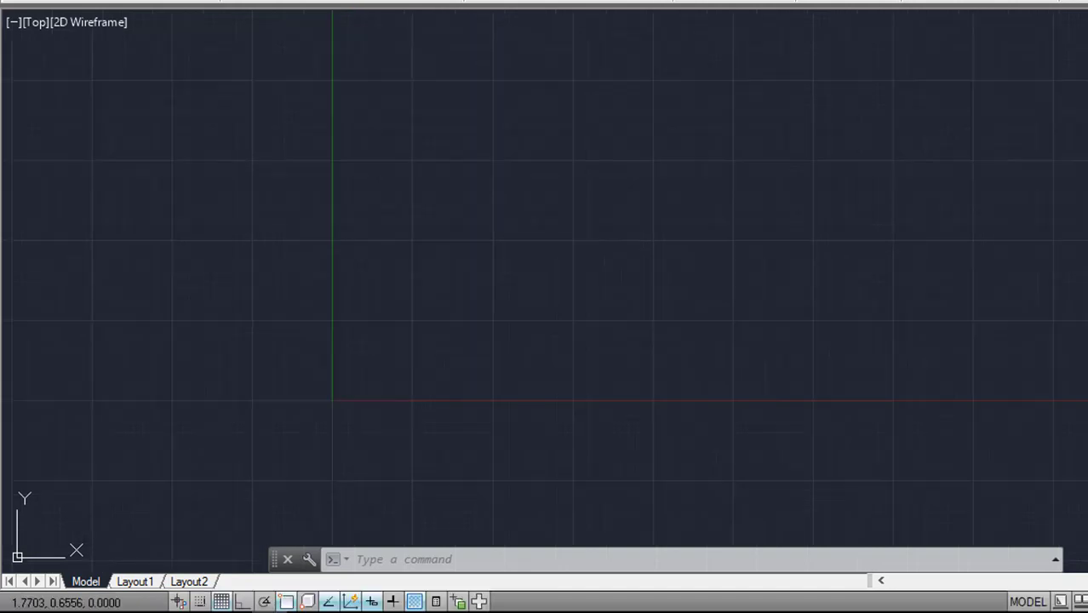
scroll(222, 450, "down", 1)
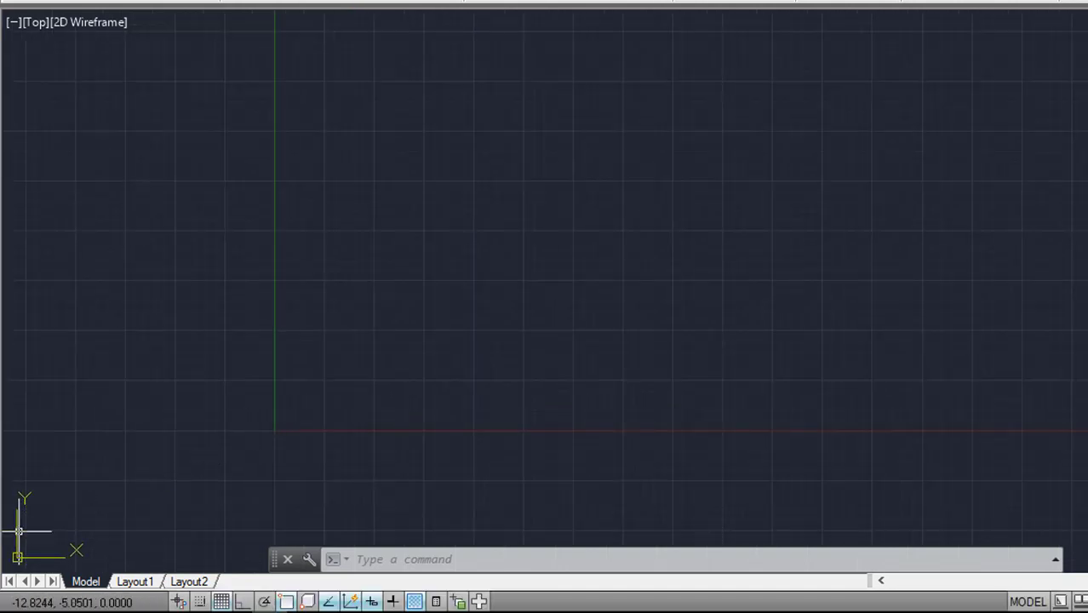
right_click(18, 558)
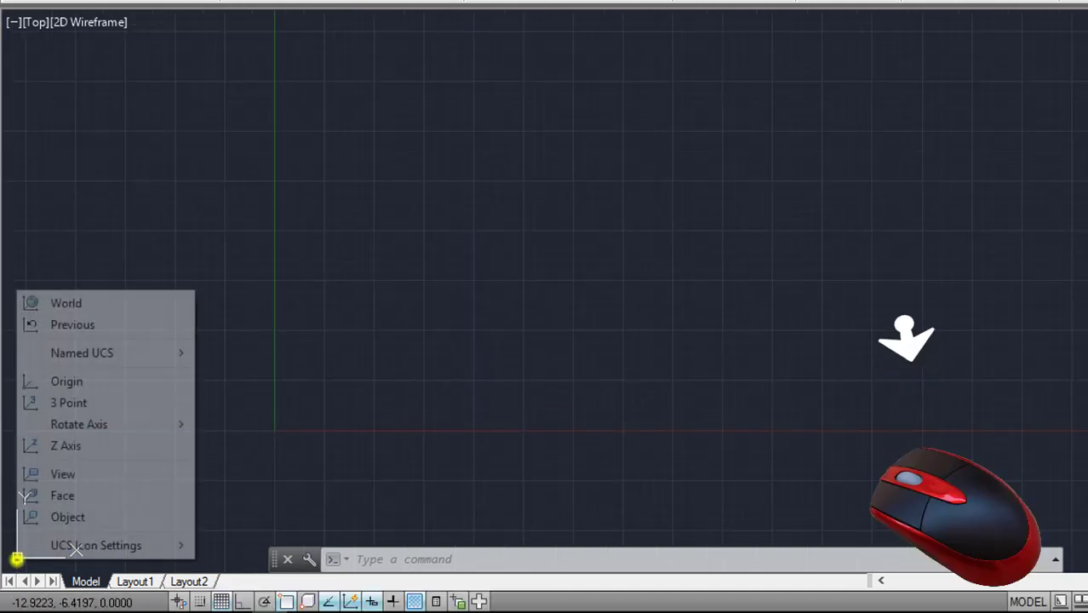
mouse_move(179, 549)
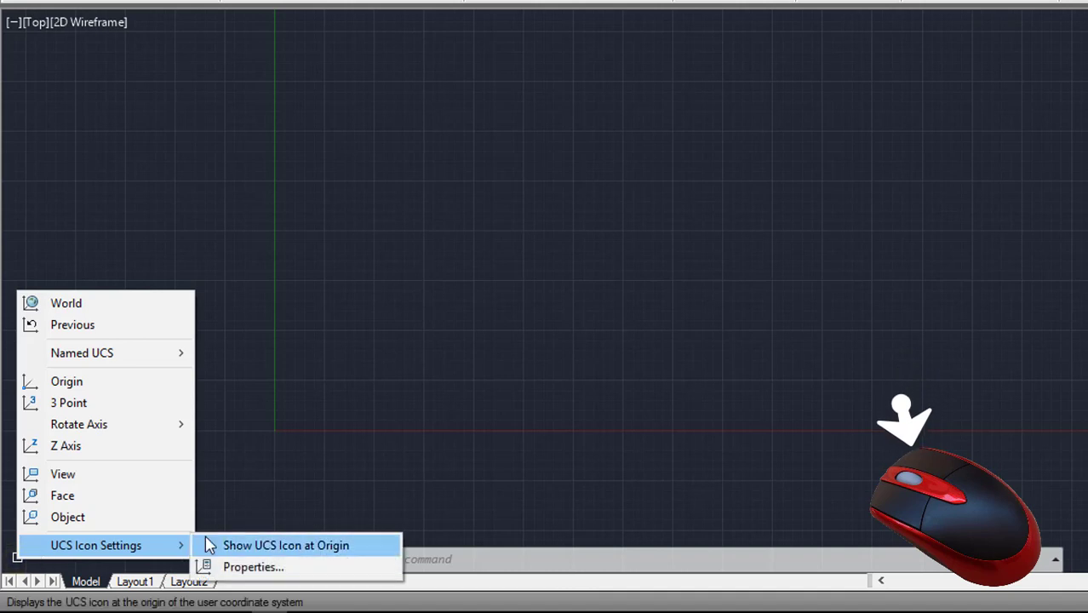
left_click(242, 545)
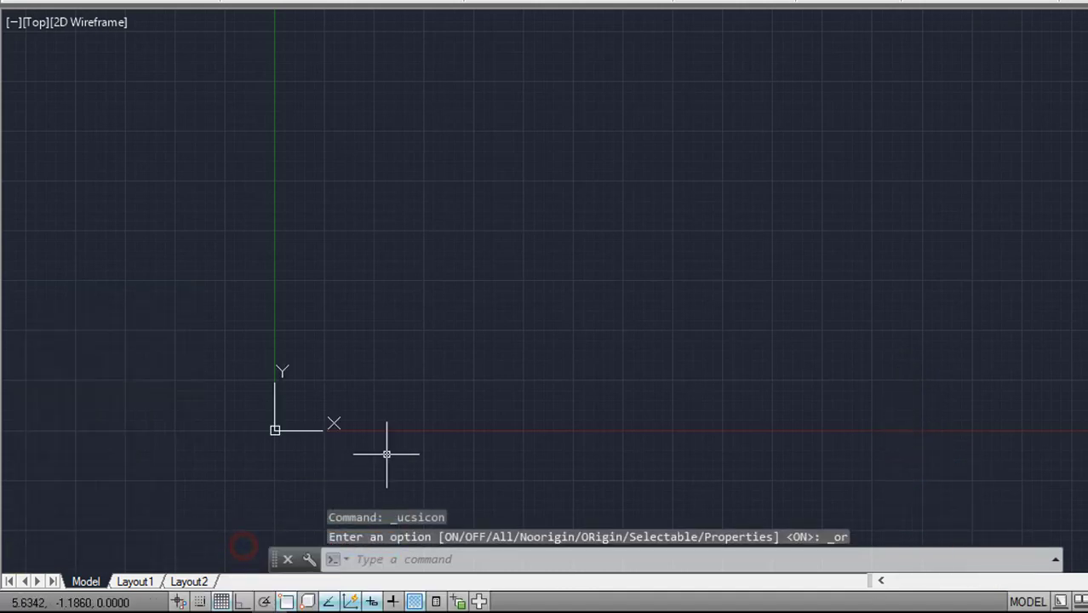
scroll(330, 413, "up", 5)
scroll(331, 413, "down", 4)
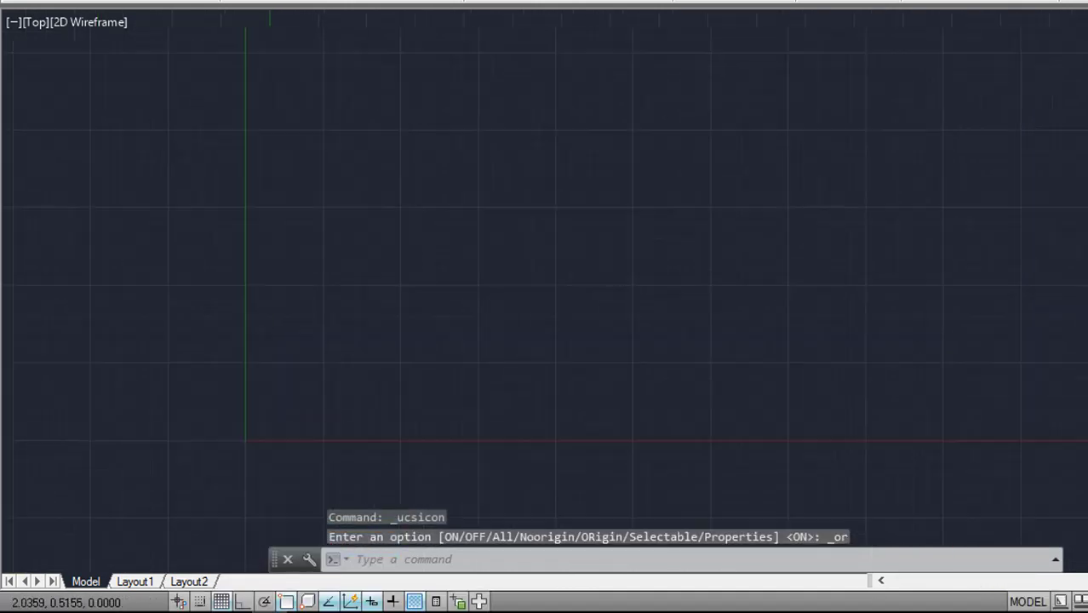
middle_click_drag(381, 311, 174, 405)
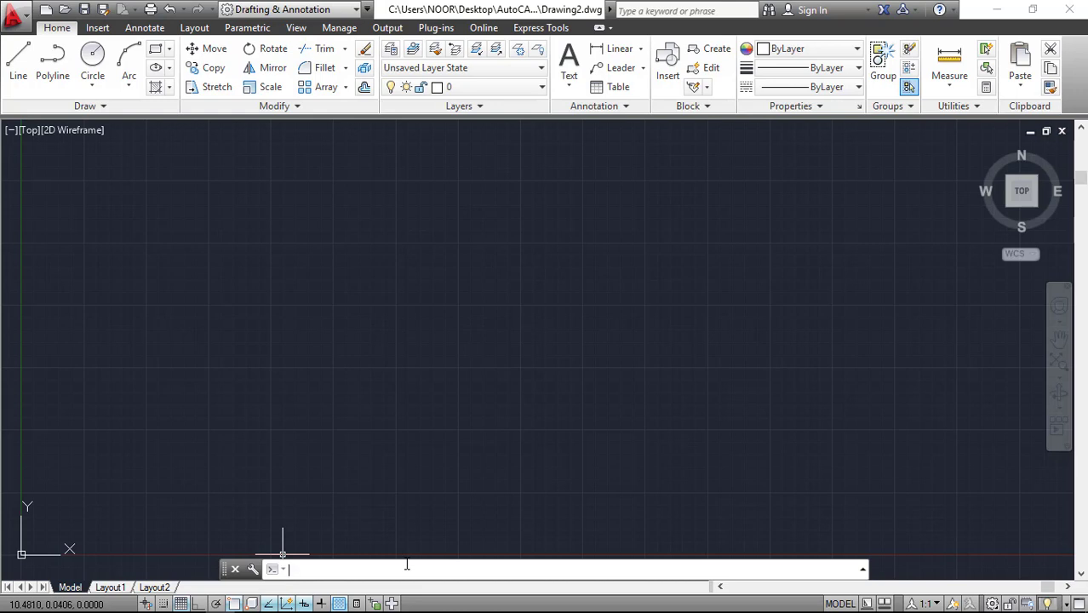
Step: Draw six connected LINE segments: an irregular four-sided outline with a vertical line dropping inside
type("L")
key("Return")
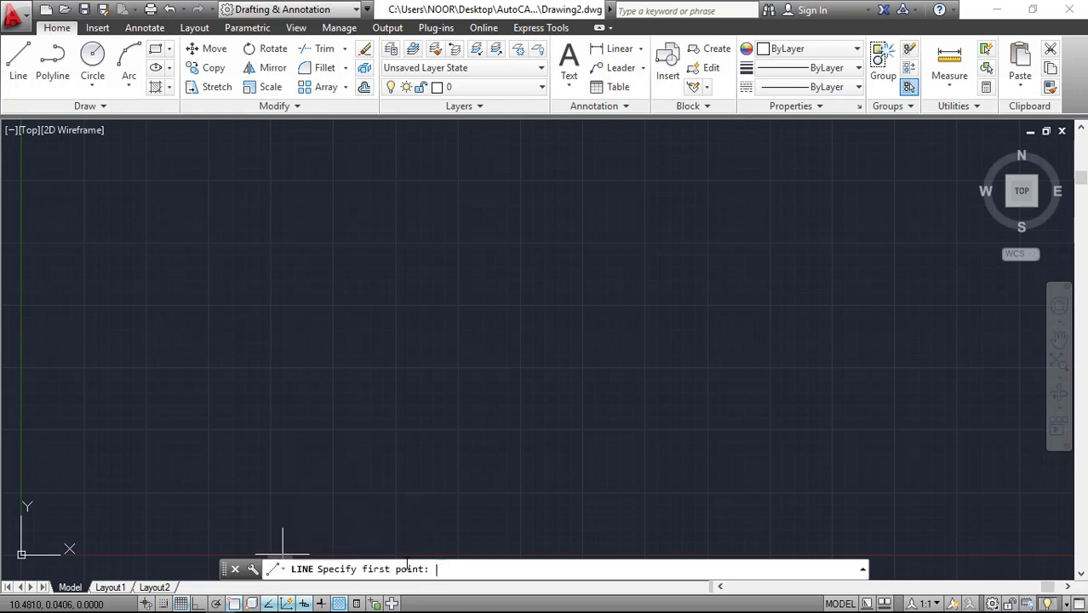
left_click(297, 277)
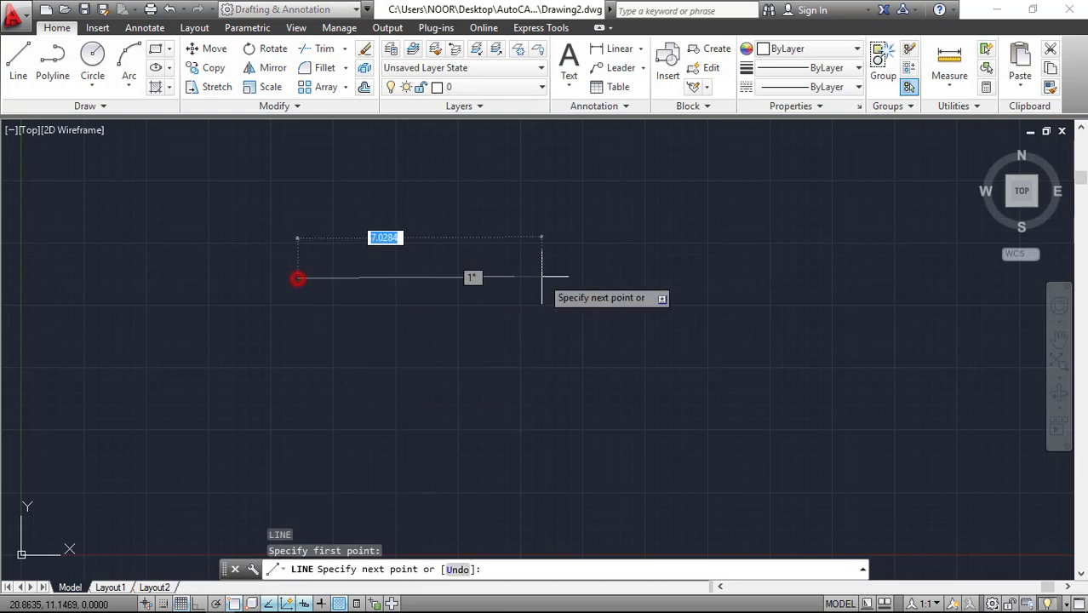
left_click(615, 277)
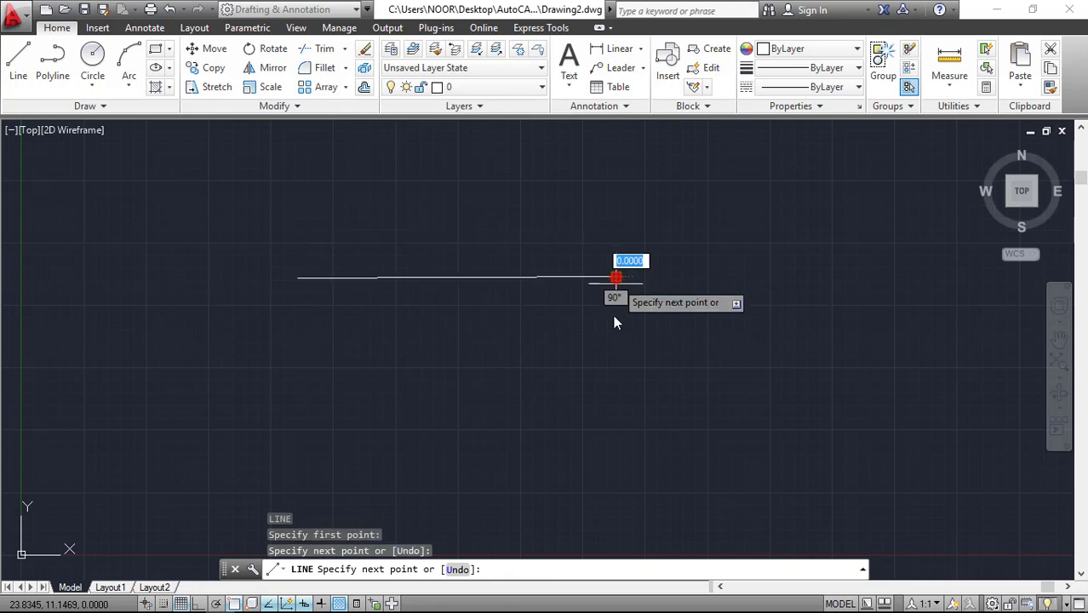
left_click(602, 395)
left_click(322, 371)
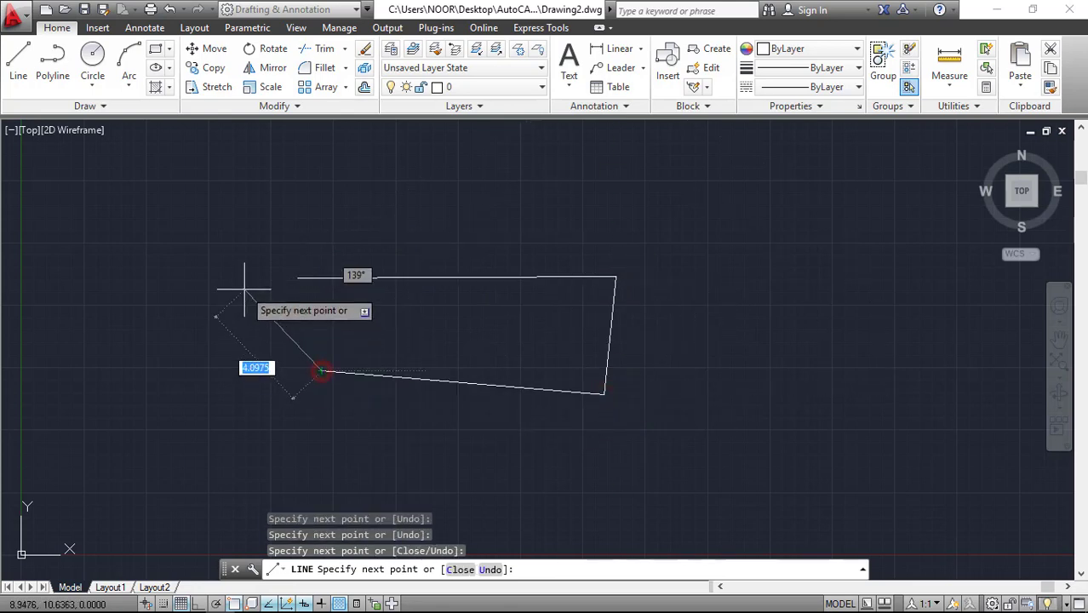
left_click(261, 247)
left_click(447, 227)
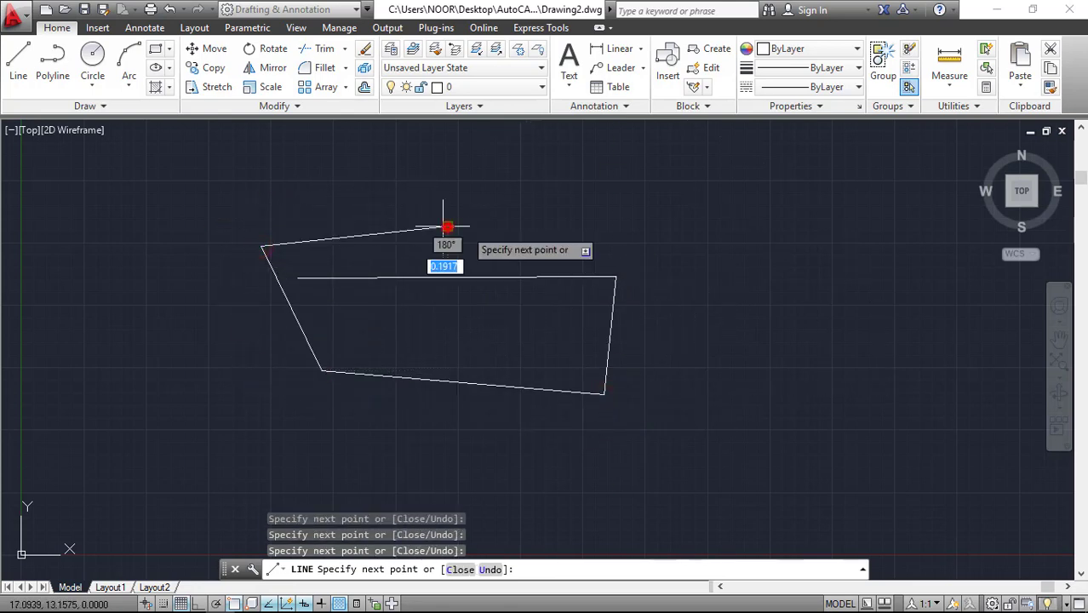
left_click(454, 336)
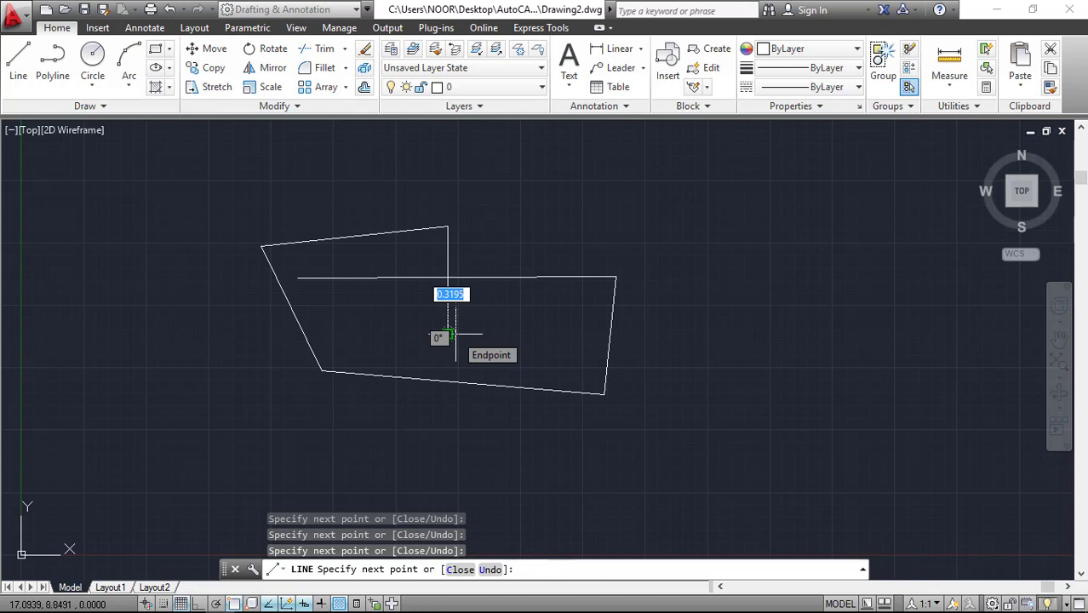
left_click(449, 335)
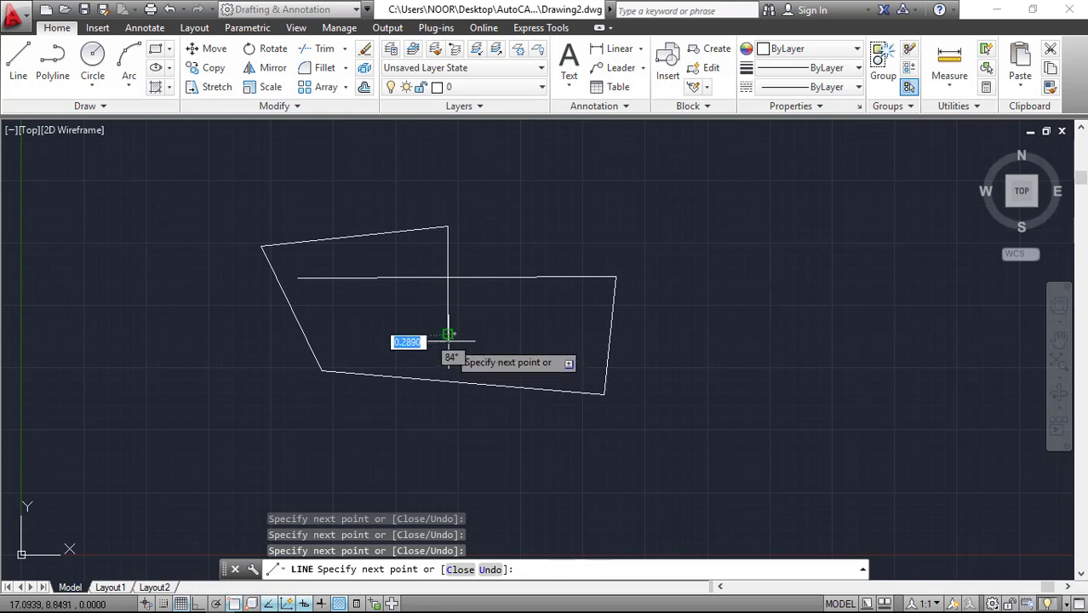
key("Escape")
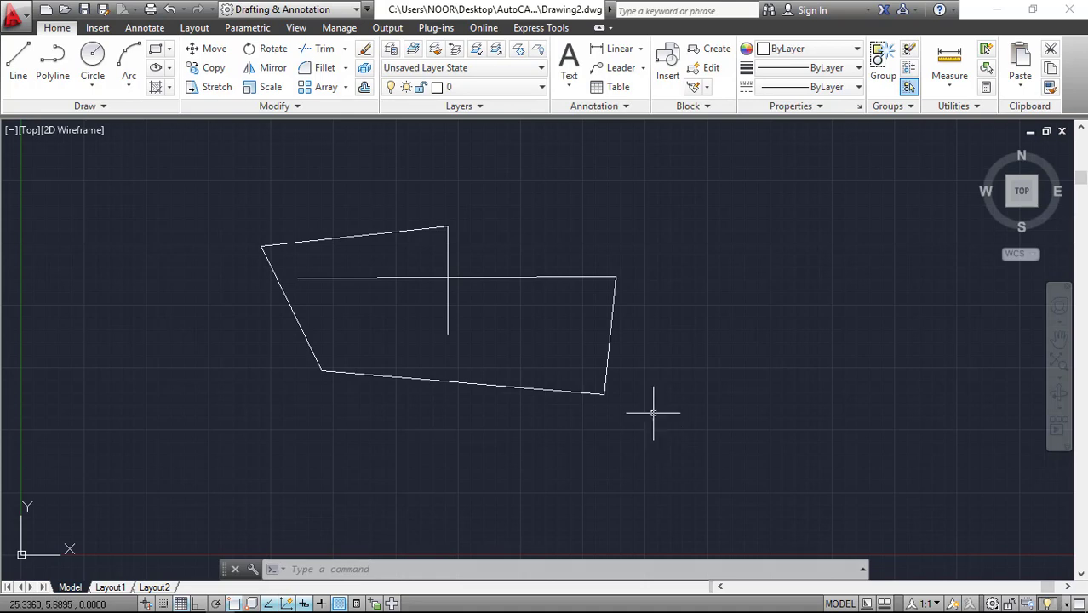
Step: Window-select and delete all six lines, undo once, then select and erase them again
left_click(669, 424)
left_click(215, 210)
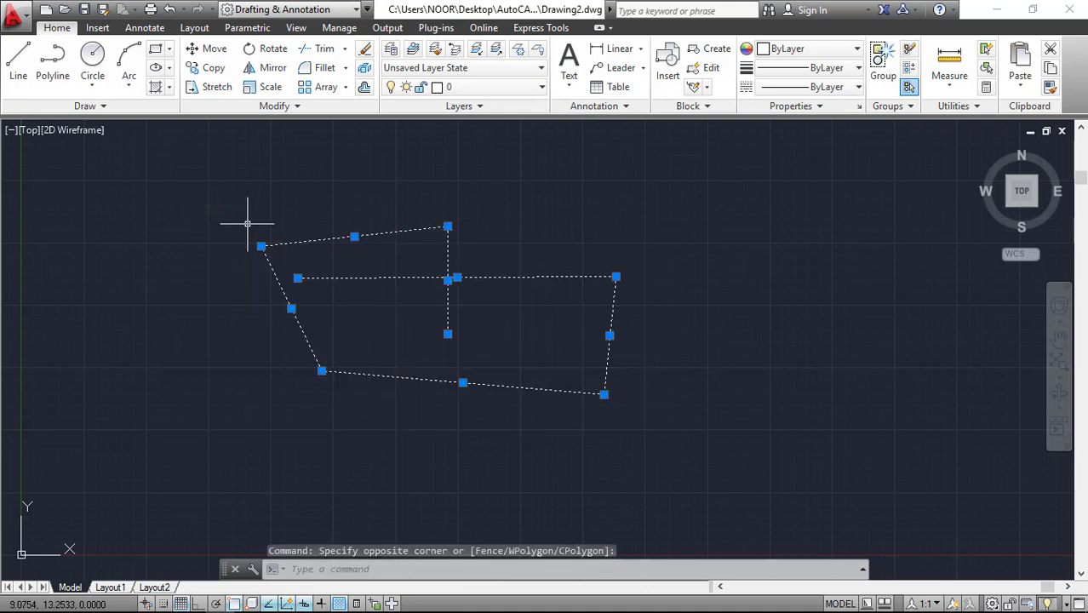
key("Delete")
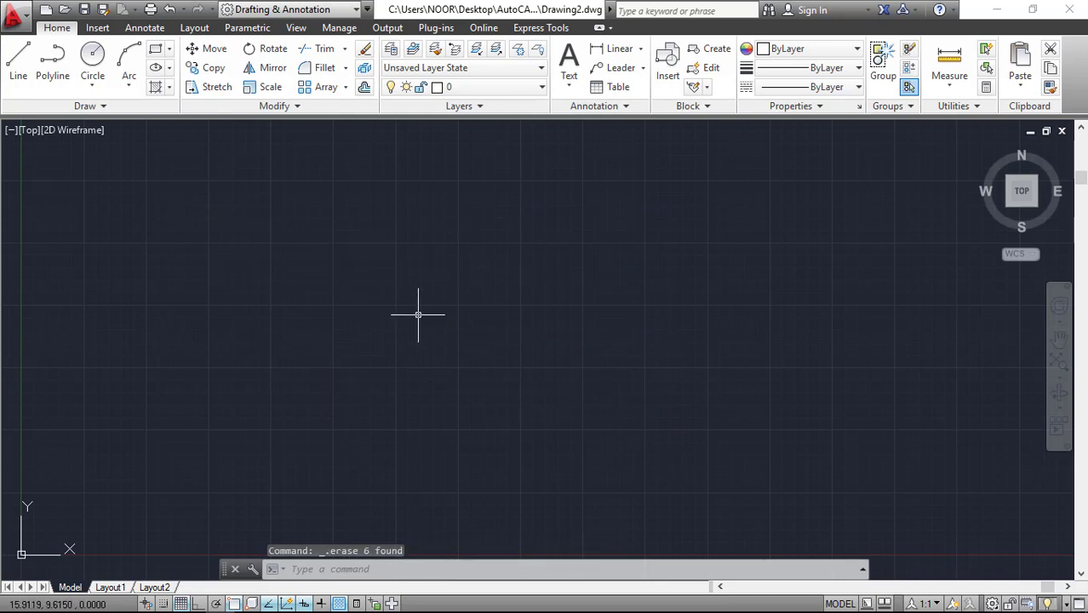
key("ctrl+z")
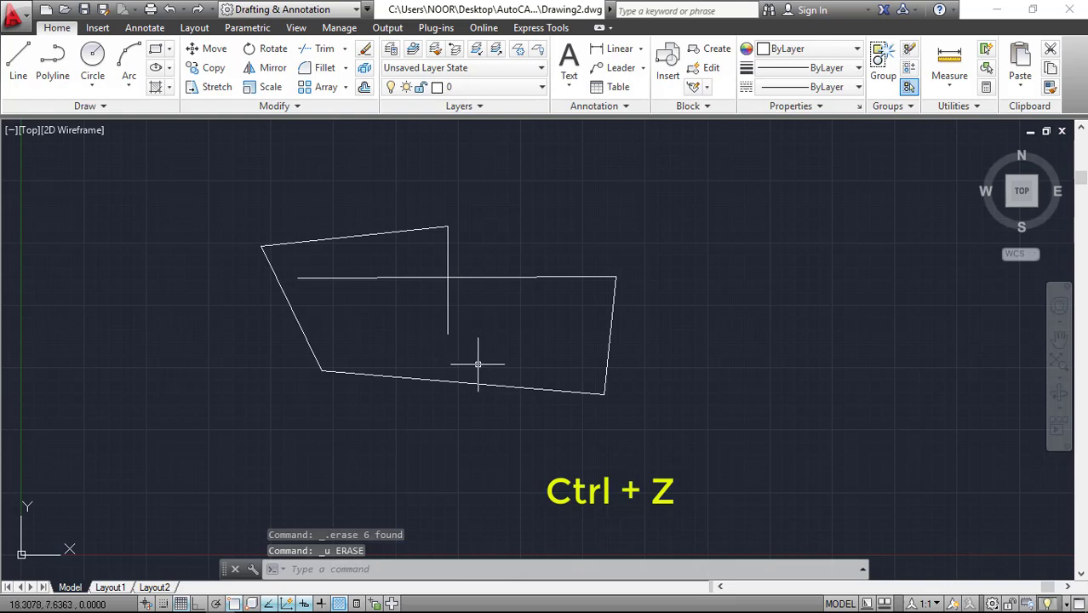
left_click(686, 436)
left_click(254, 208)
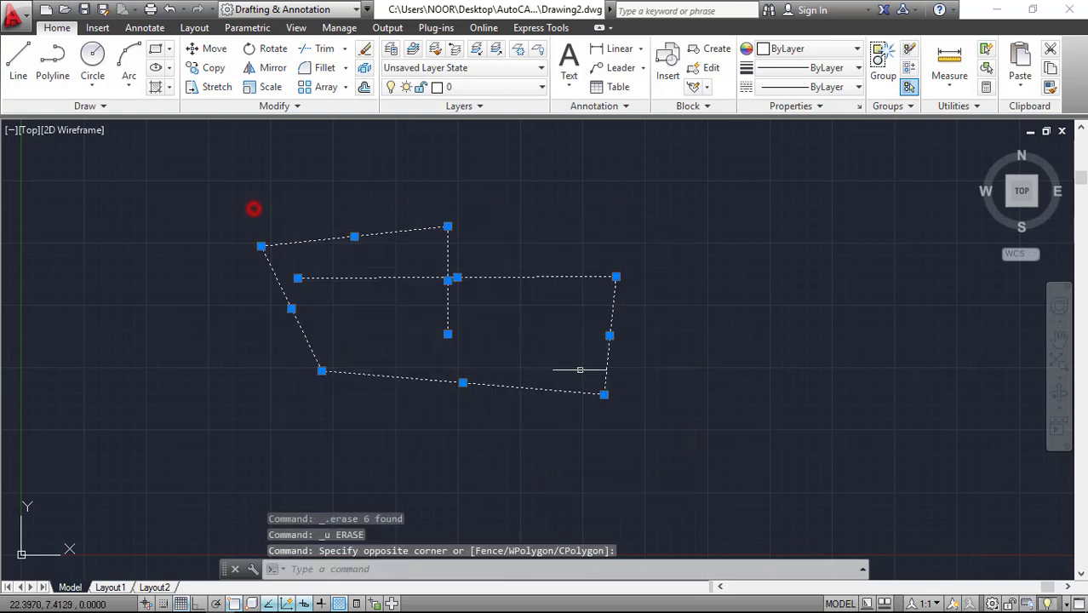
key("Delete")
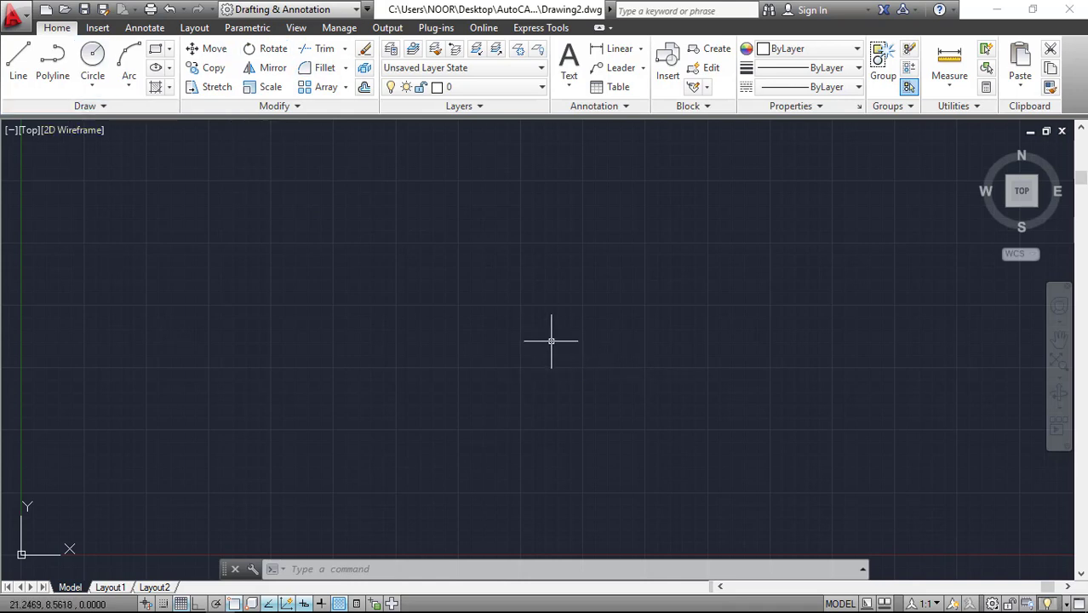
left_click(272, 70)
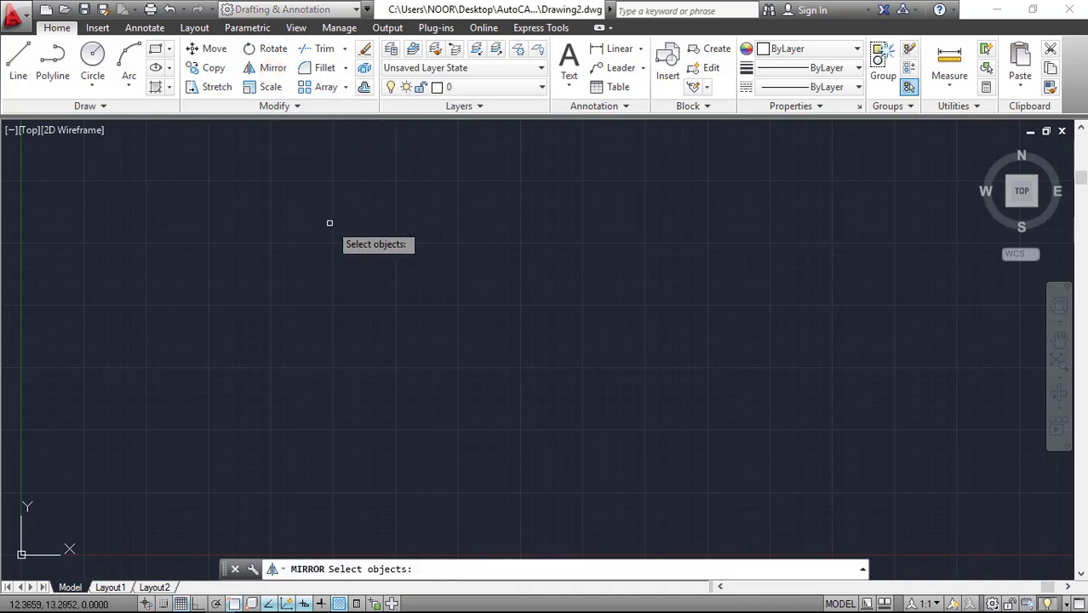
left_click(219, 68)
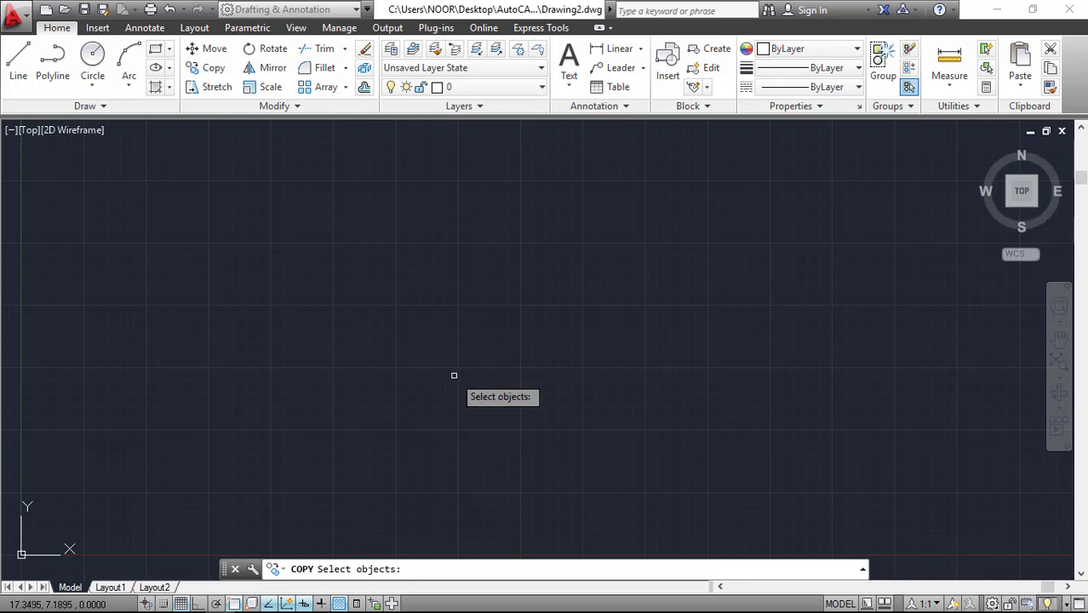
key("Escape")
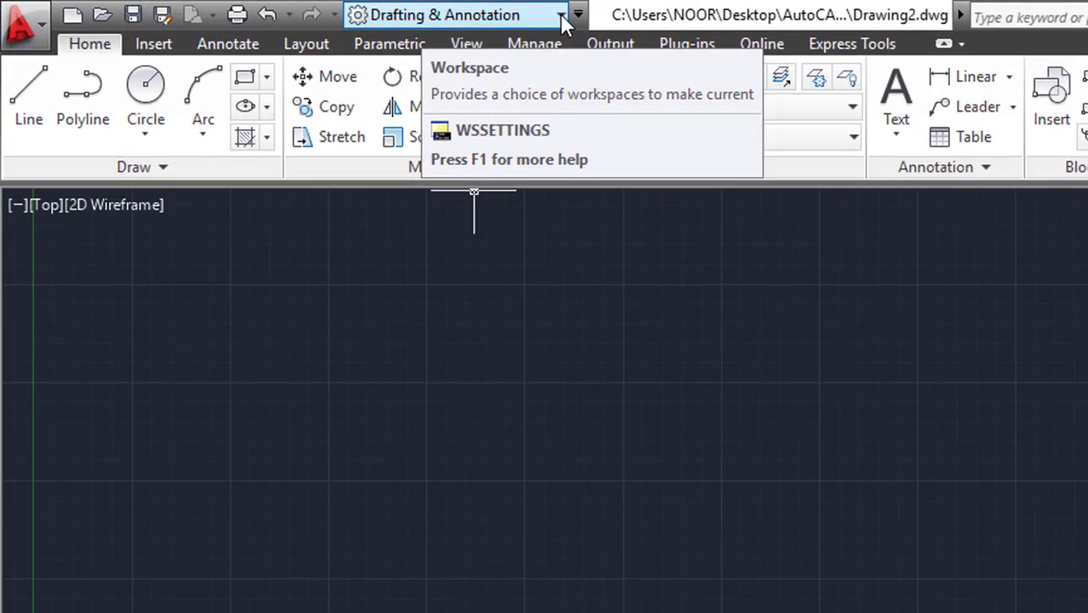
Step: Choose AutoCAD Classic from the status-bar Workspace Switching gear to get classic menus and toolbars
left_click(561, 17)
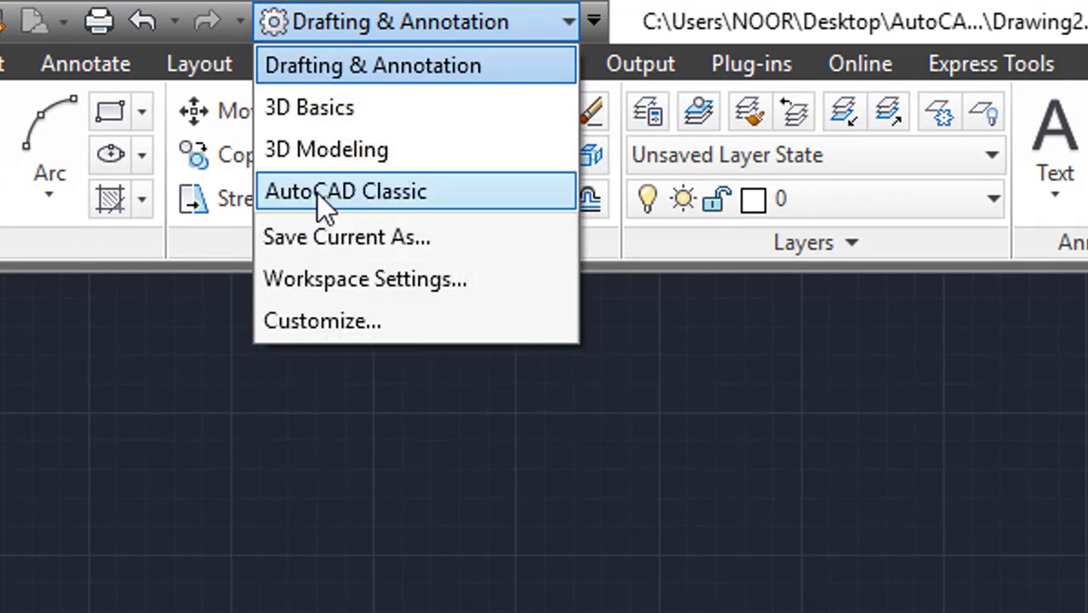
left_click(839, 453)
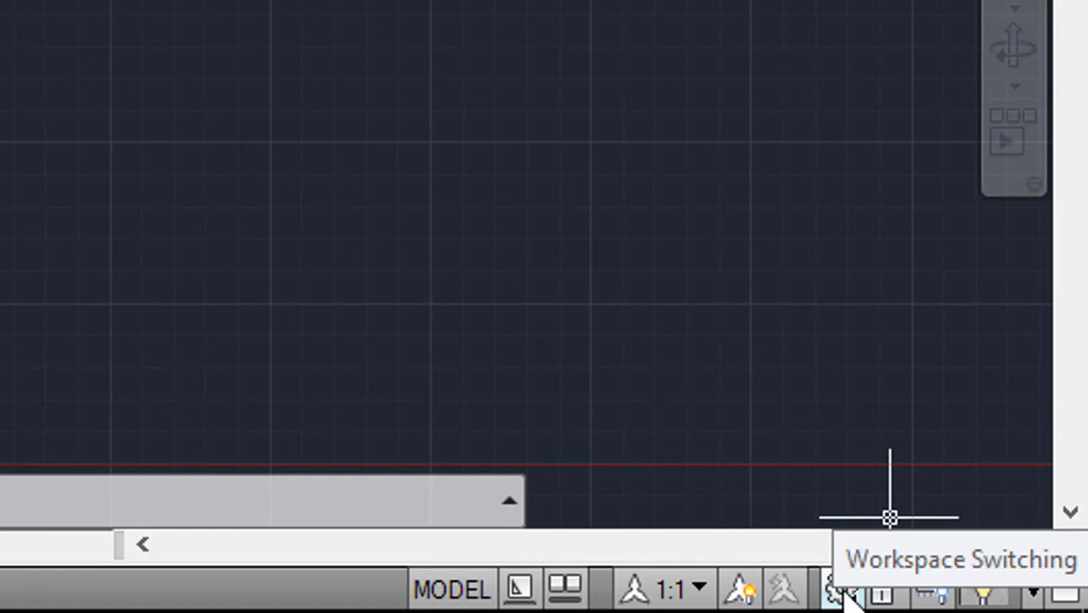
left_click(845, 593)
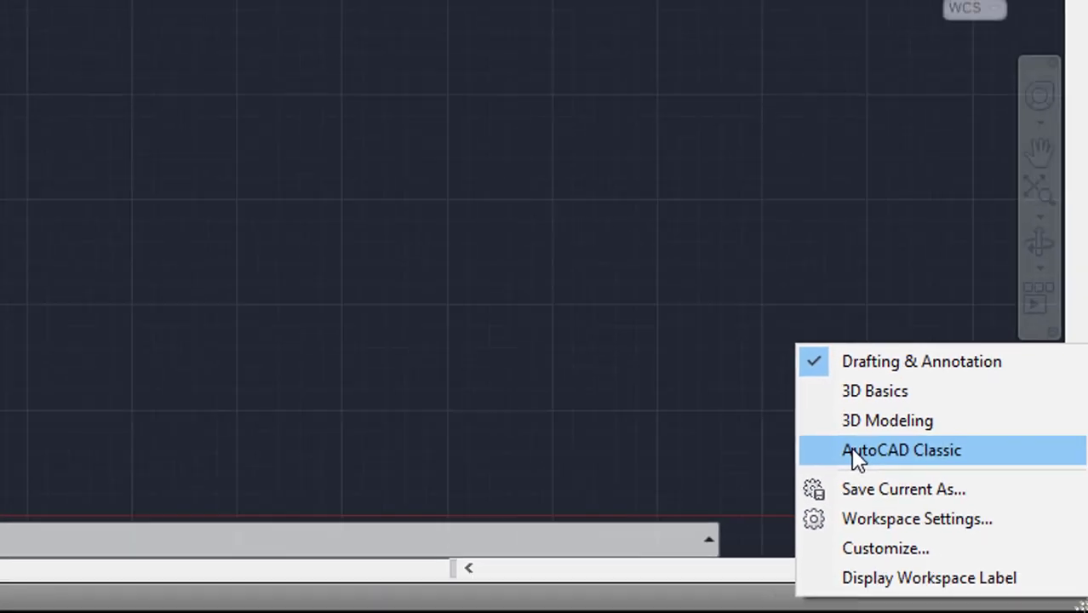
left_click(761, 374)
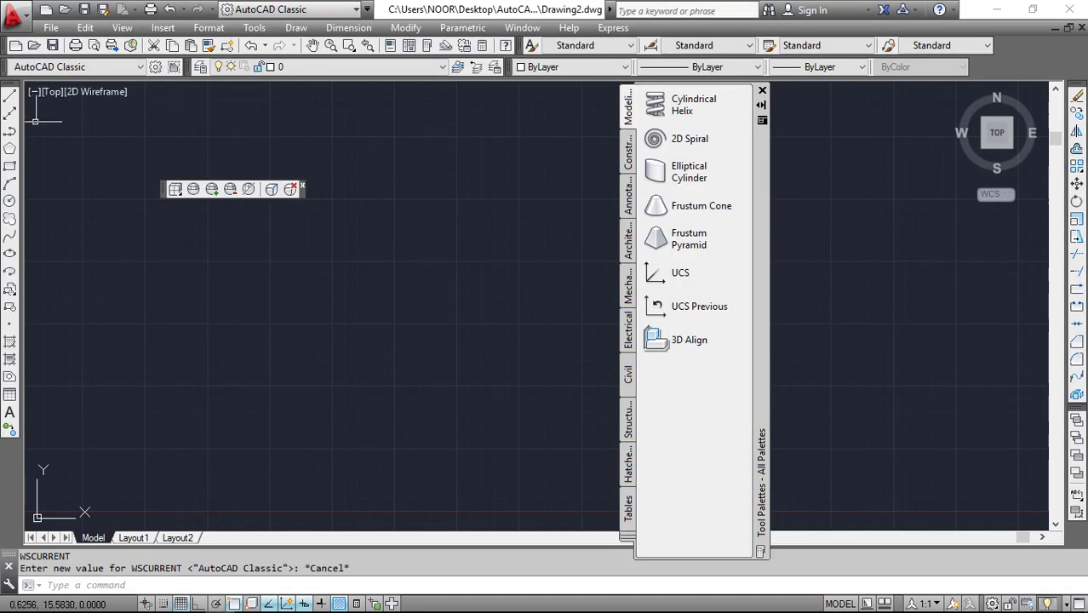
Step: After a few empty test selections, drag the floating 3D view toolbar higher up the drawing area
left_click(403, 176)
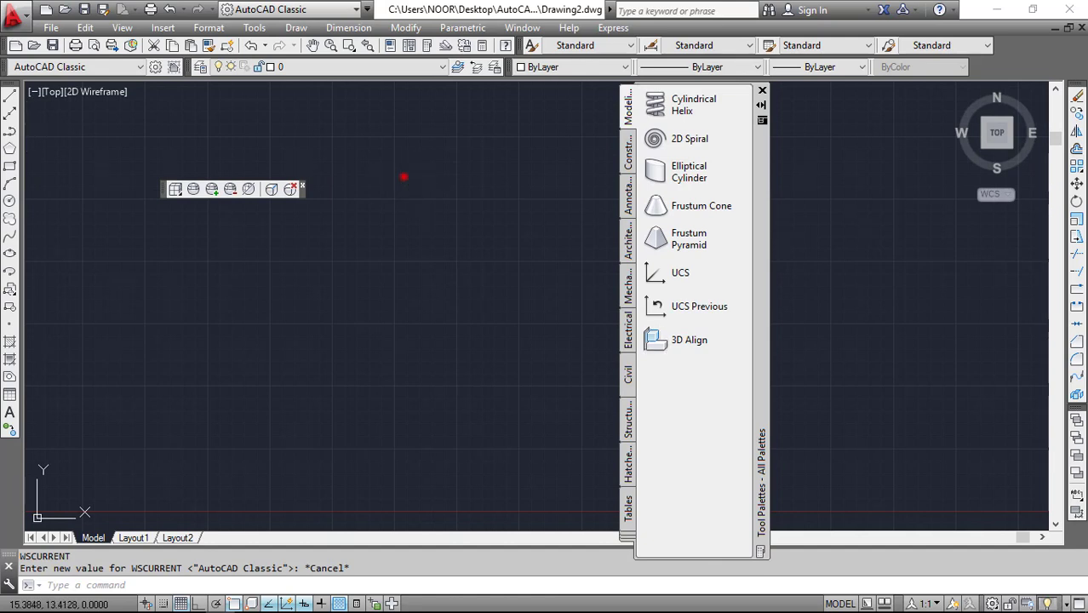
left_click(510, 362)
left_click(370, 138)
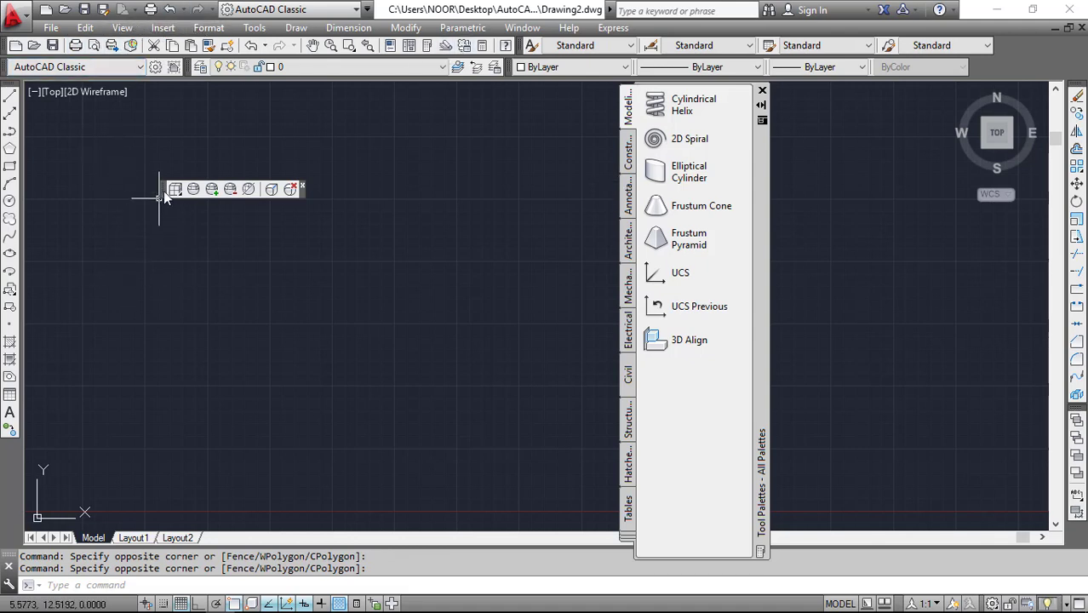
left_click_drag(162, 190, 157, 132)
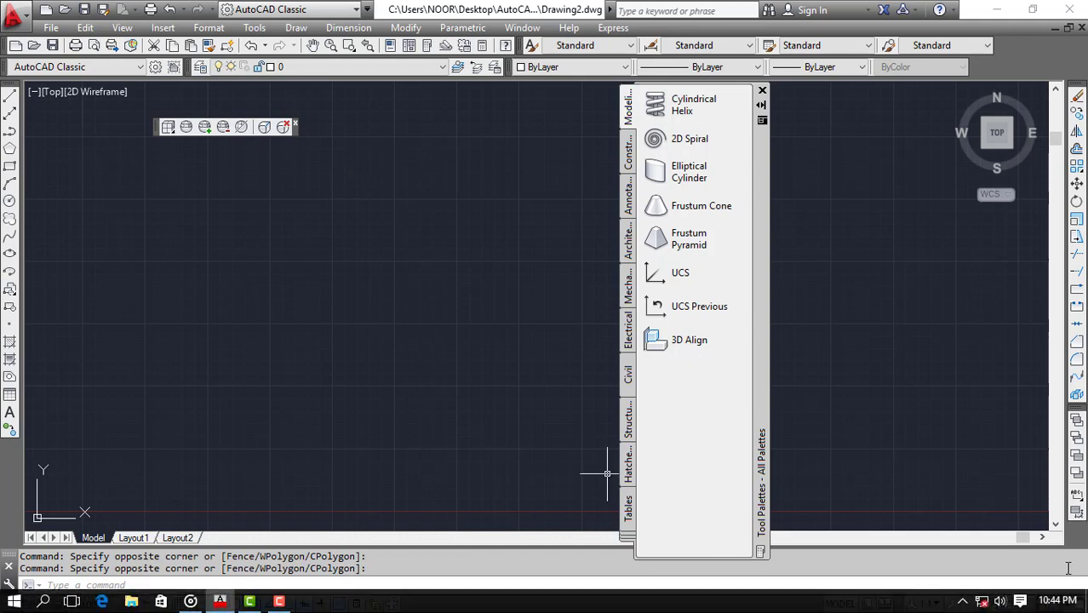
left_click(992, 603)
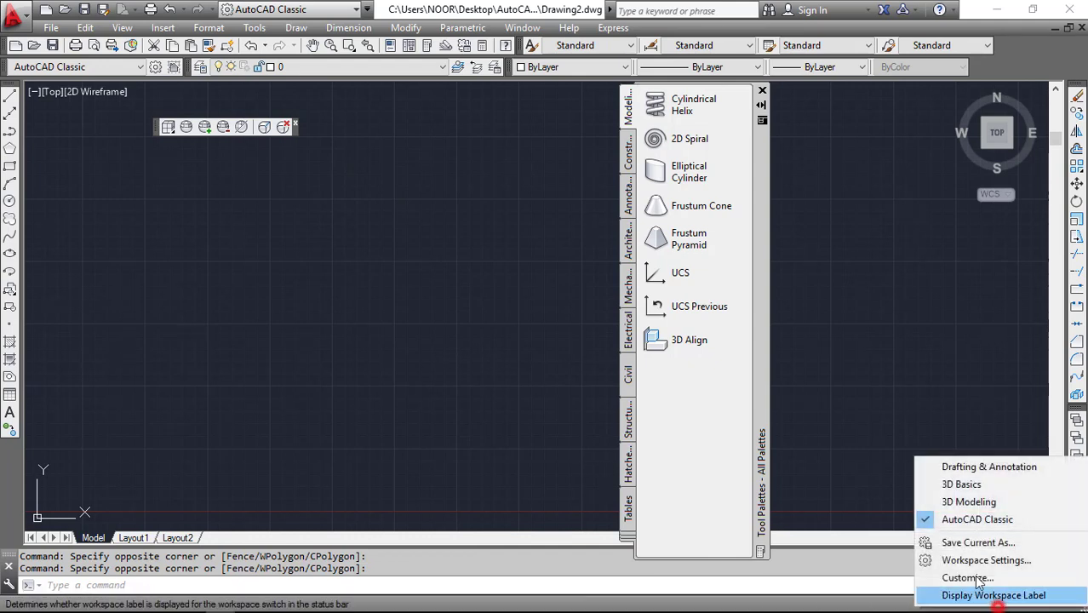
Step: Return to Drafting & Annotation, then try window and crossing selections on the empty canvas
left_click(955, 468)
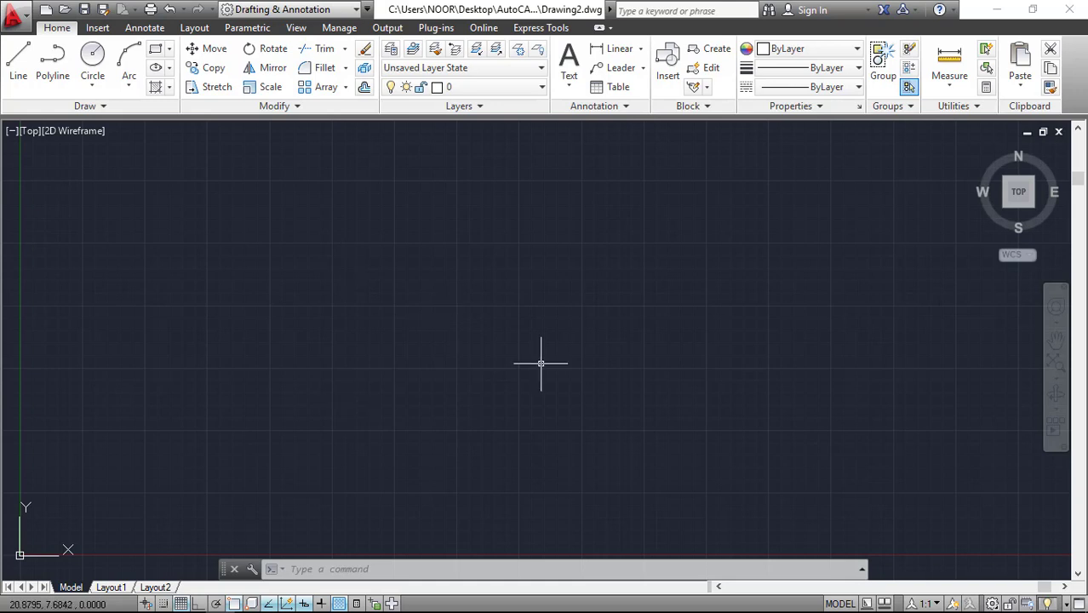
left_click(601, 421)
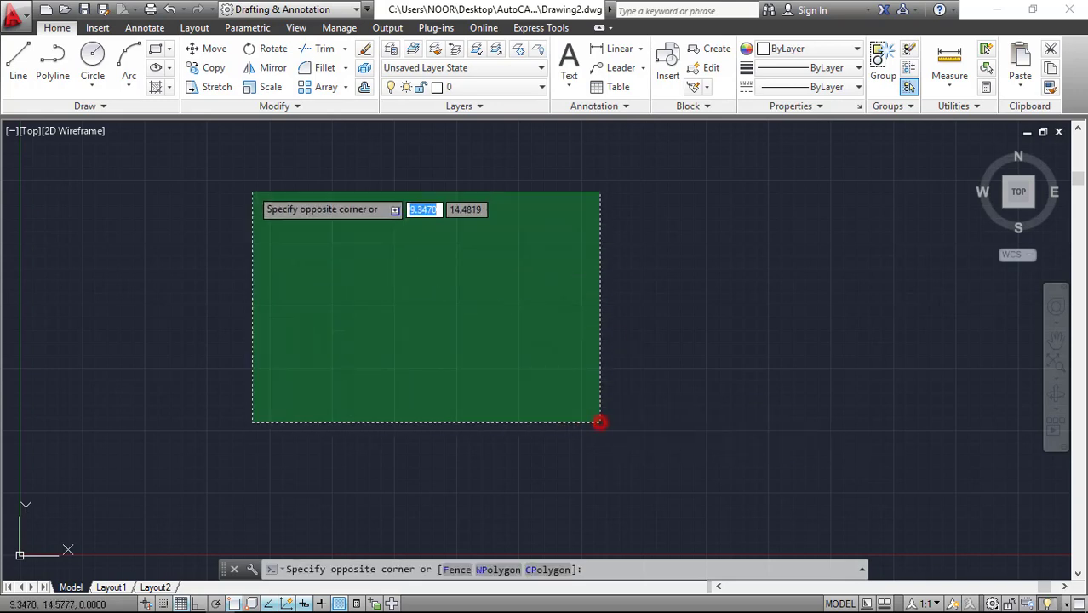
left_click(253, 184)
left_click(253, 184)
left_click(814, 444)
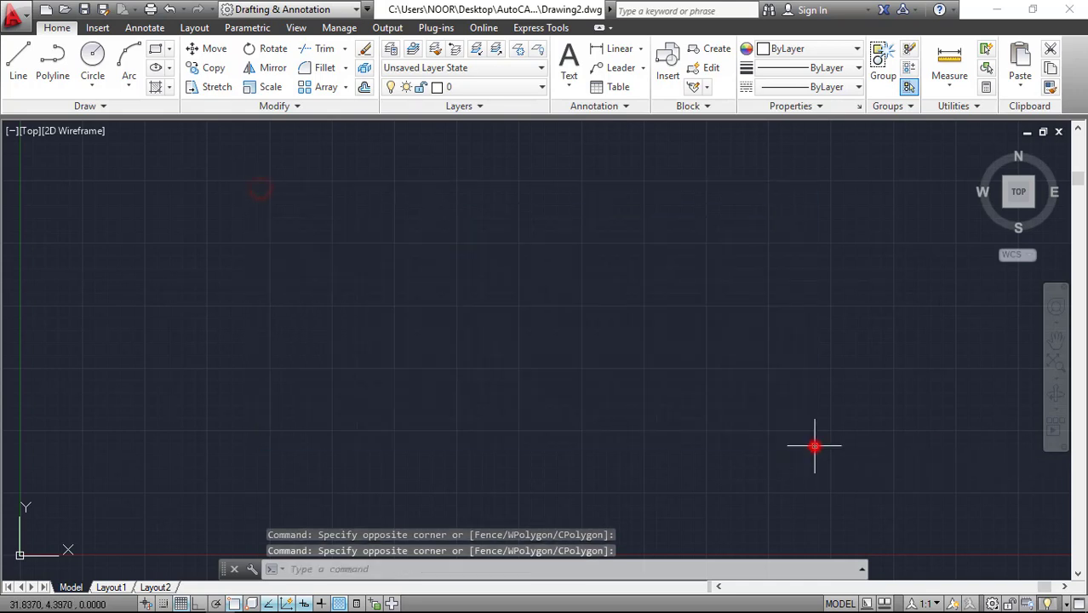
left_click(814, 445)
left_click(179, 199)
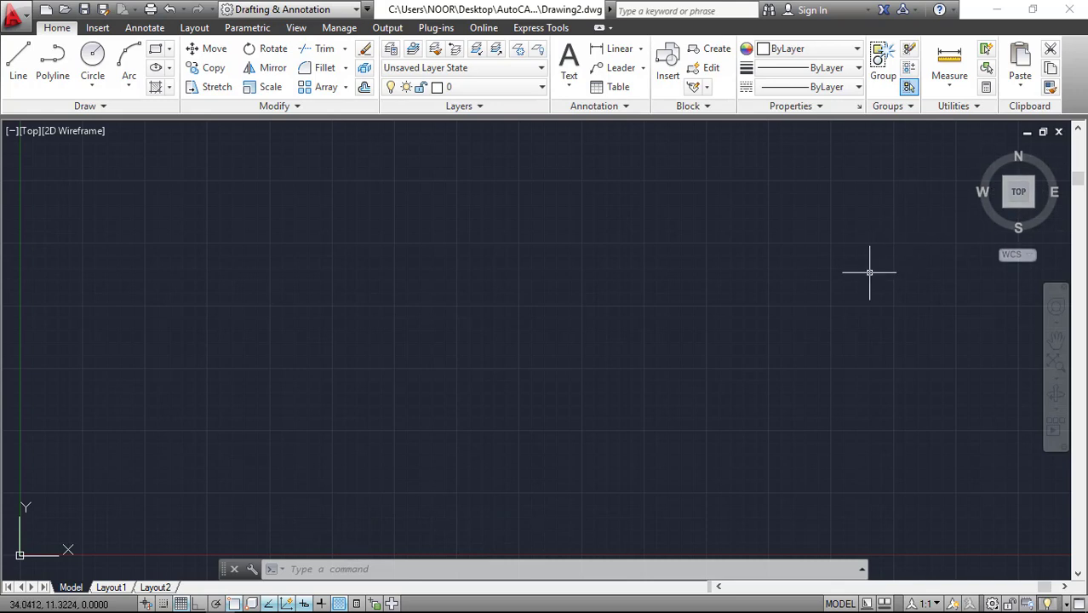
Step: Pick 3D Basics from the Quick Access workspace dropdown
left_click(354, 9)
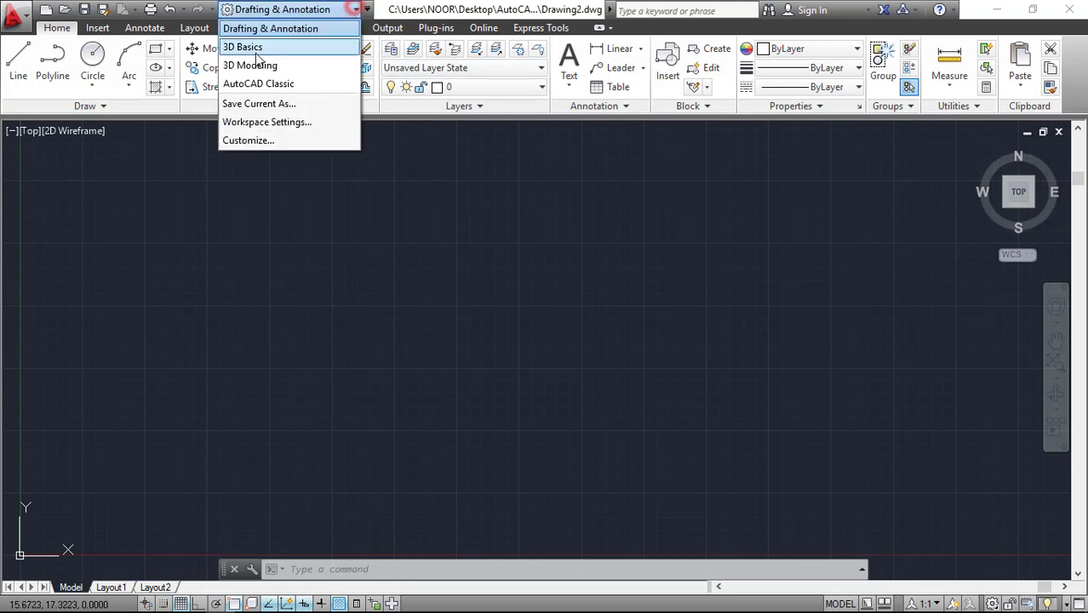
left_click(247, 47)
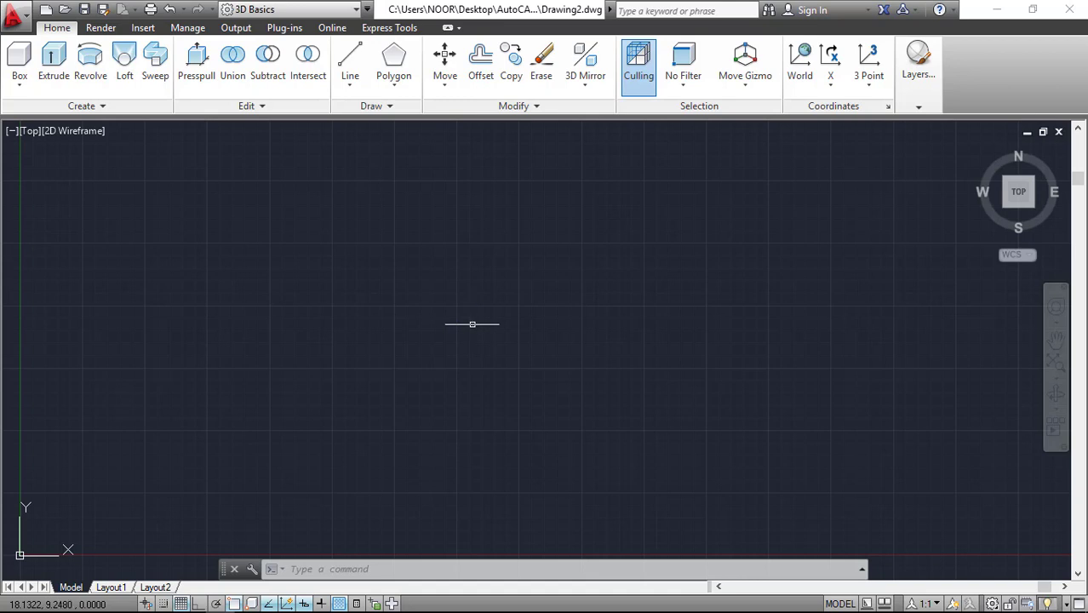
Step: Start Extrude and drag a selection window that catches nothing
left_click(53, 62)
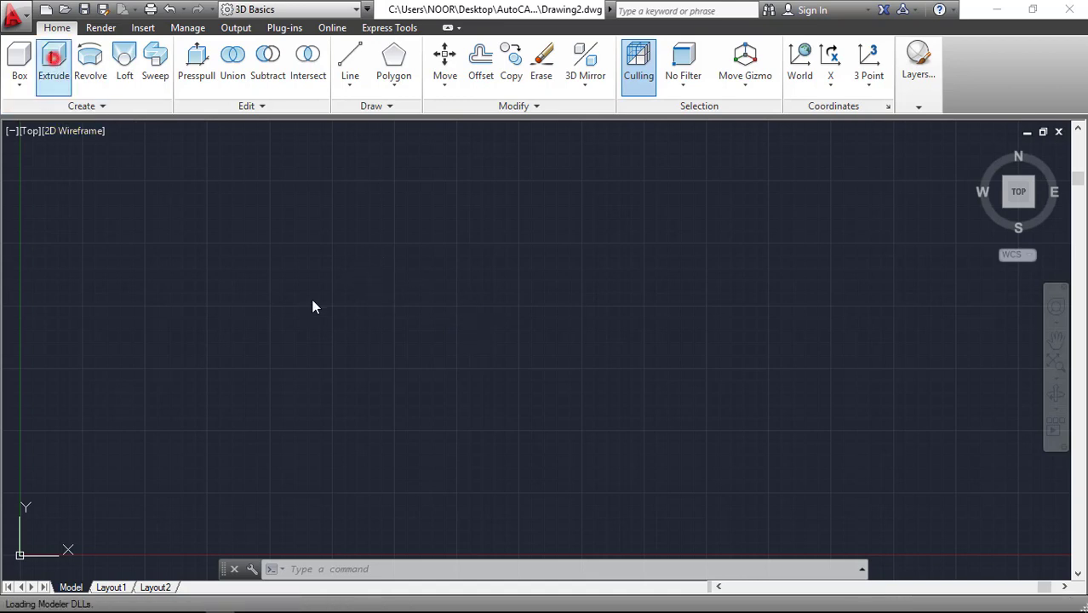
left_click(311, 297)
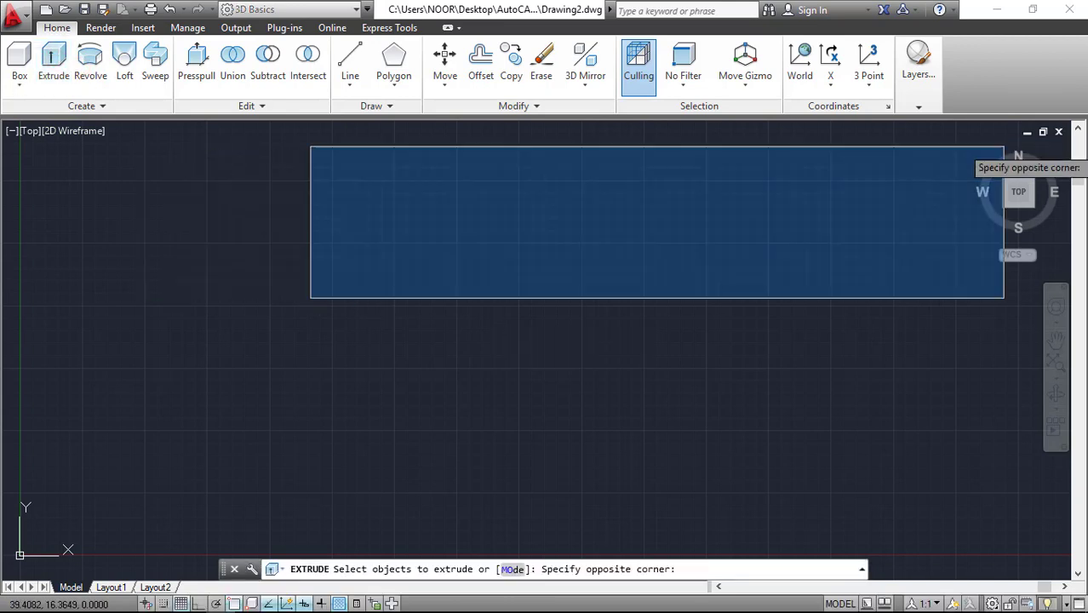
left_click(661, 277)
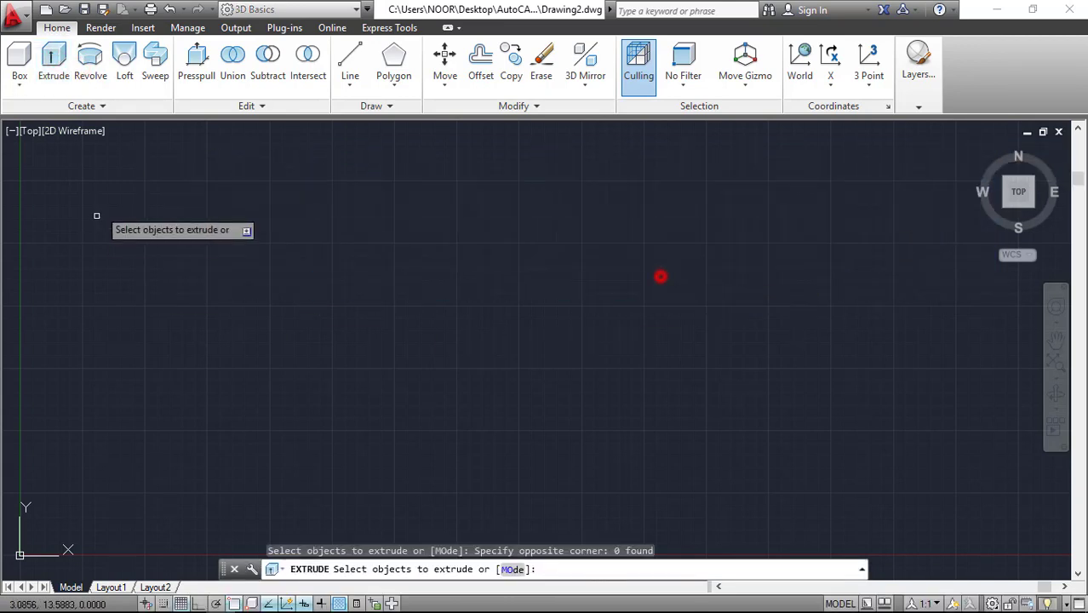
Step: Draw a thin triangle of three lines, closing it back at the first point
left_click(349, 58)
left_click(315, 356)
right_click(628, 231)
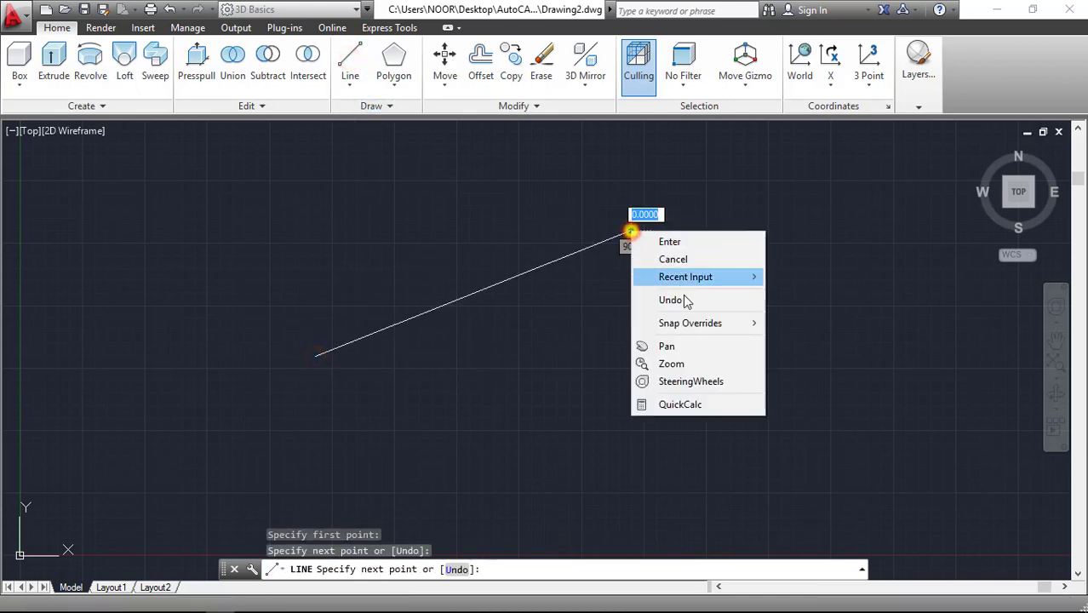
left_click(471, 340)
left_click(471, 337)
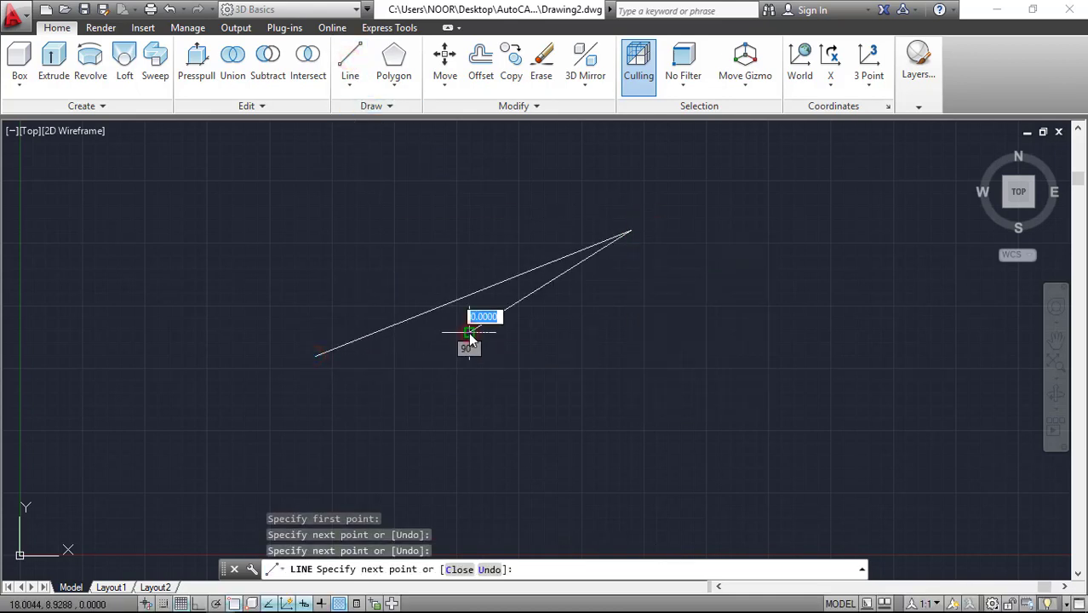
left_click(315, 356)
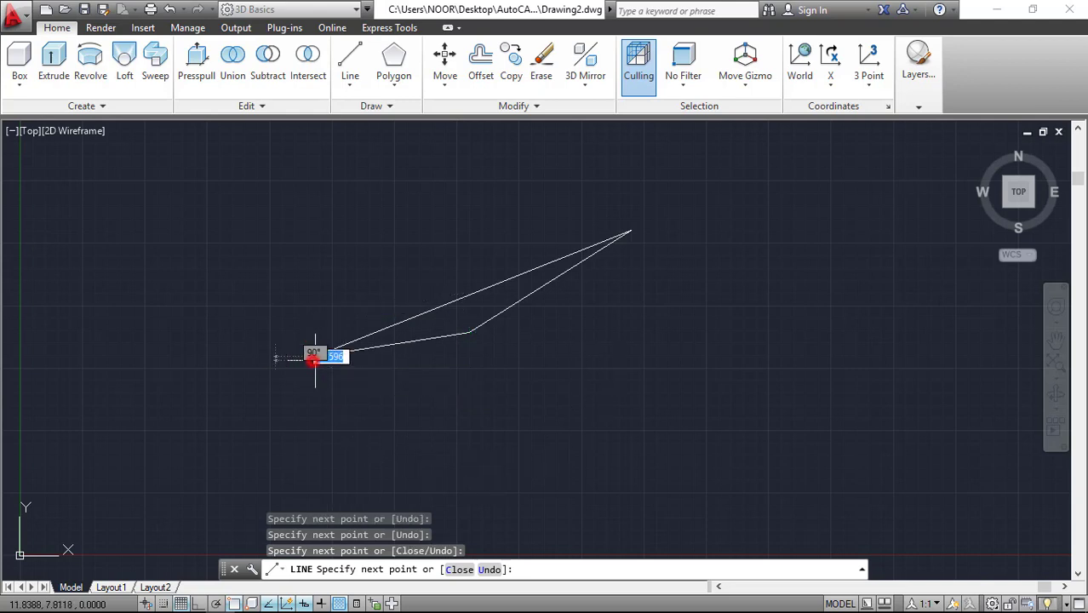
key("Escape")
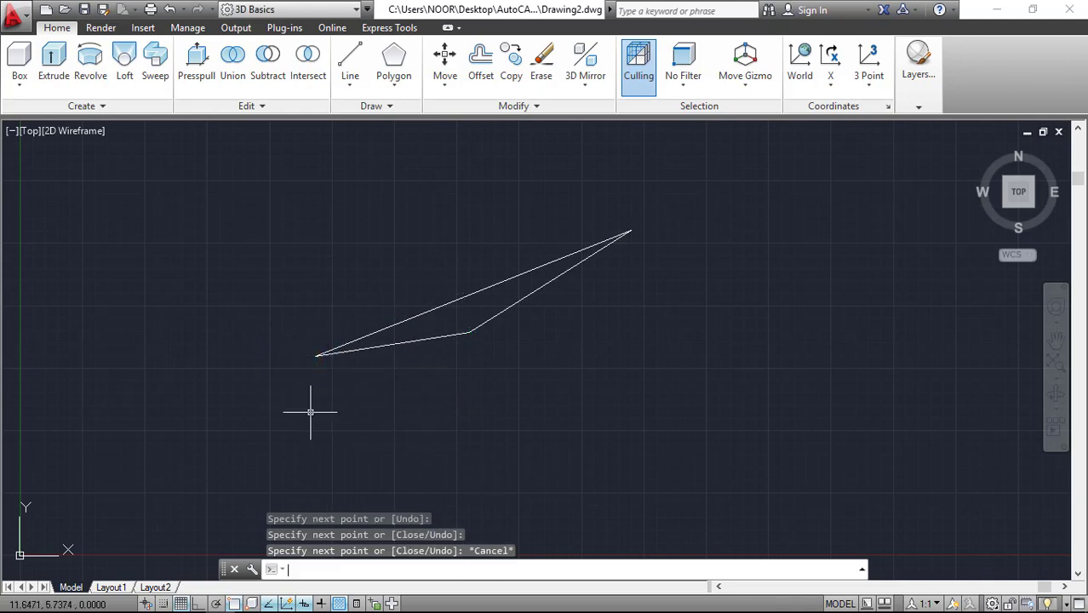